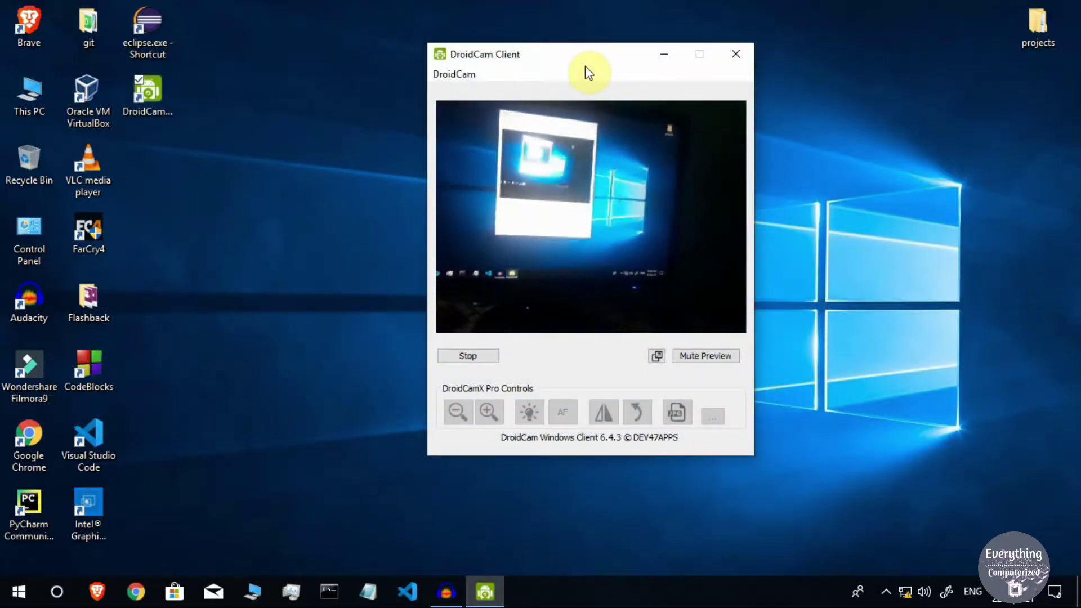
Reposition the DroidCam Client window on the desktop.
{"action": "left_click_drag", "start_coordinate": [550, 52], "coordinate": [533, 58]}
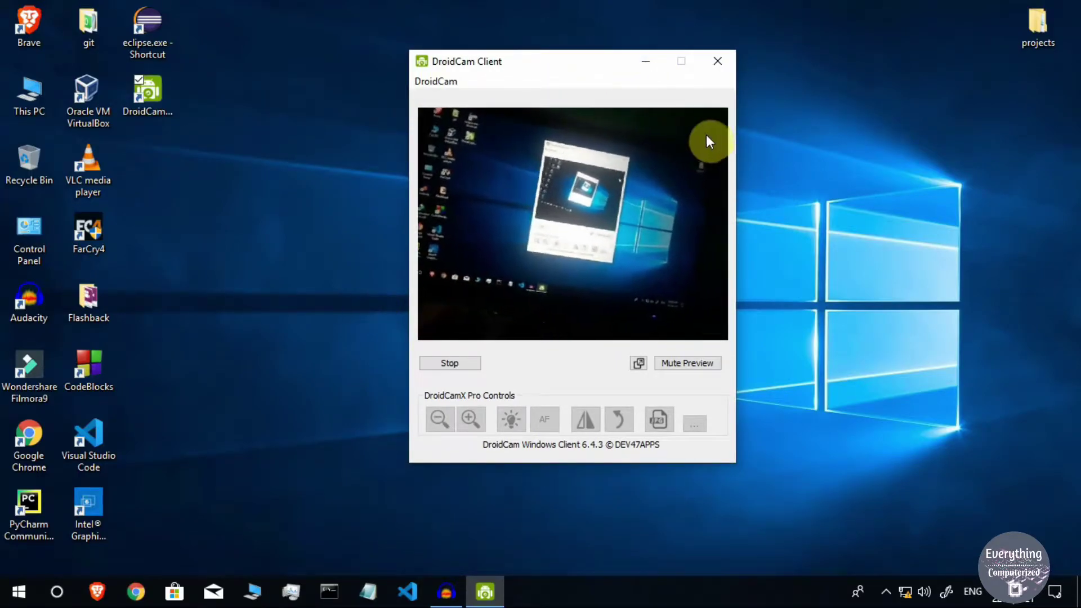
{"action": "left_click_drag", "start_coordinate": [575, 67], "coordinate": [685, 79]}
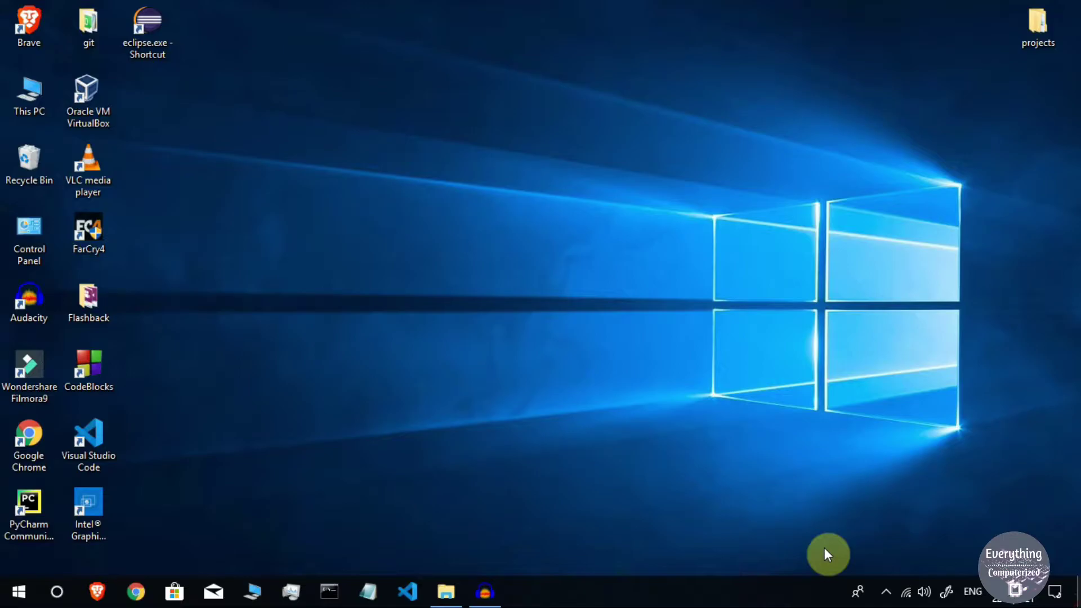
Search 'droidcam' in Brave and open the Dev47apps Windows client download page.
{"action": "left_click", "coordinate": [99, 596]}
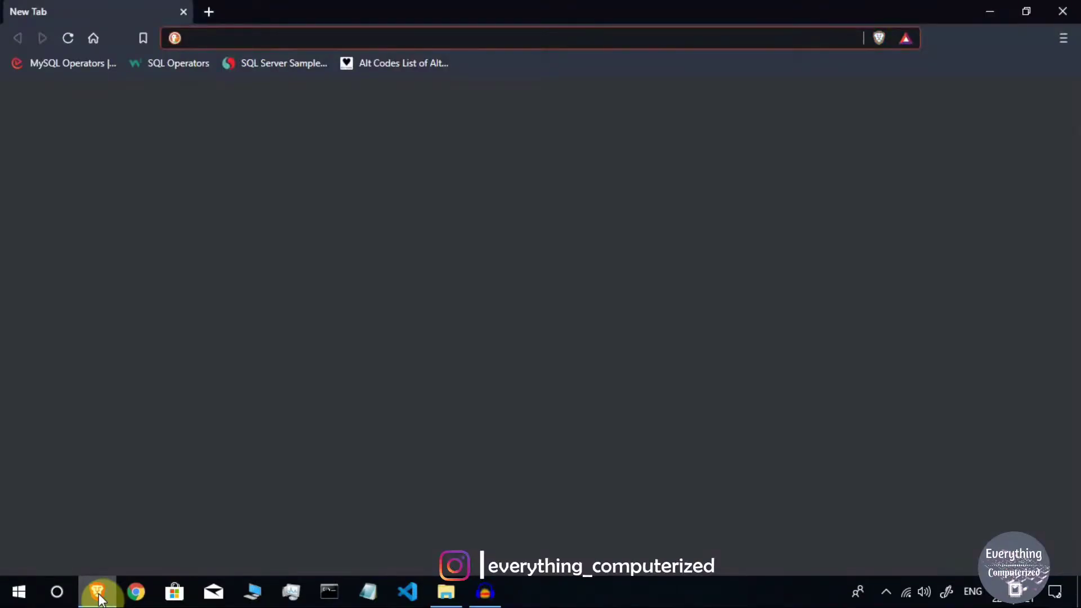
{"action": "type", "text": "dr"}
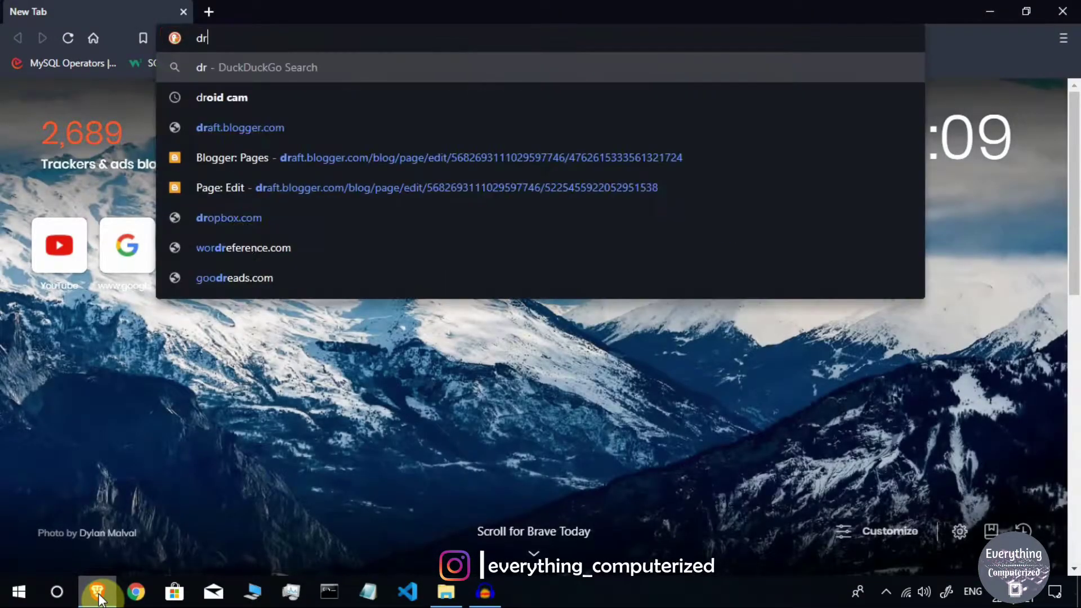
{"action": "type", "text": "oidcam"}
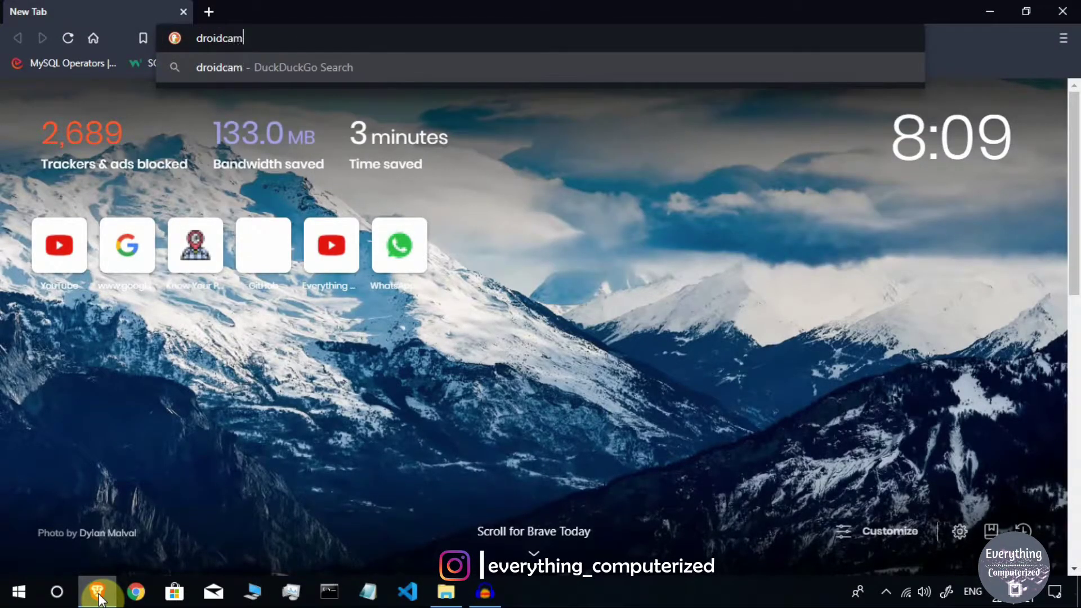
{"action": "key", "text": "Return"}
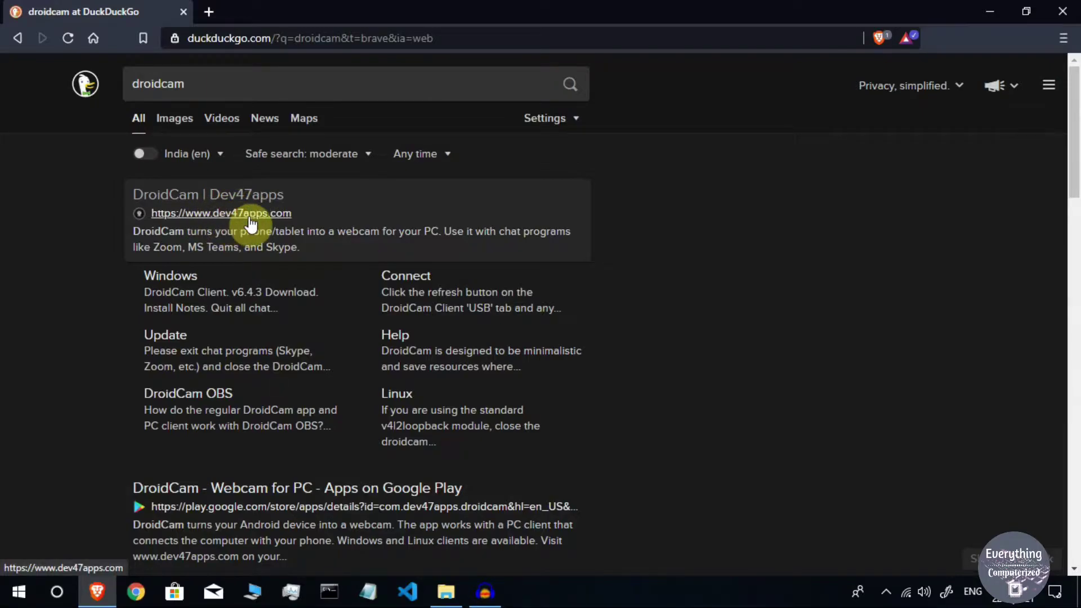
{"action": "left_click", "coordinate": [250, 198]}
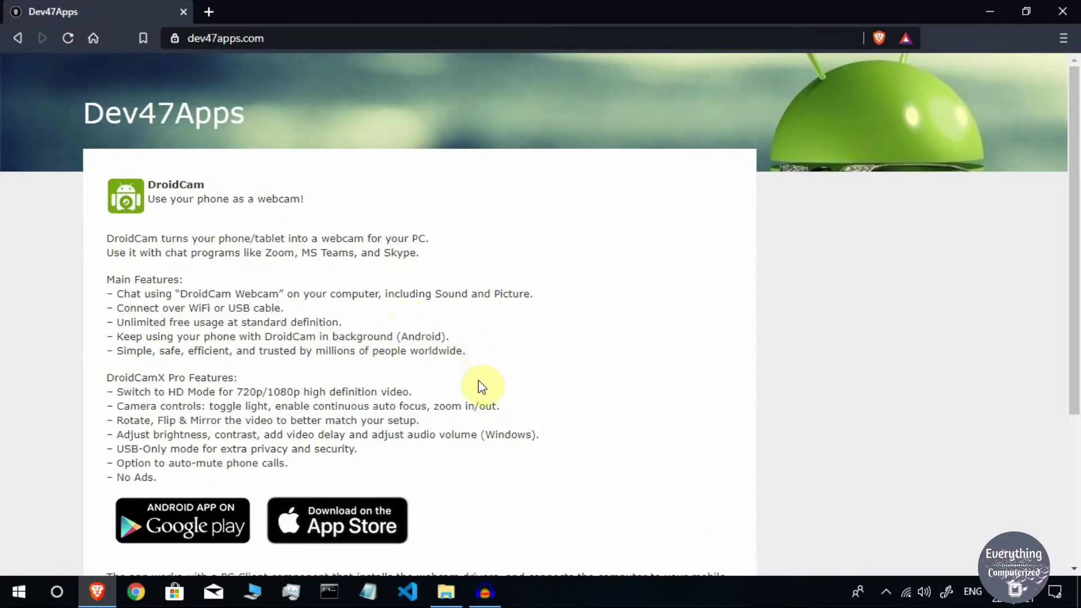
{"action": "scroll", "coordinate": [489, 423], "scroll_direction": "down", "scroll_amount": 4}
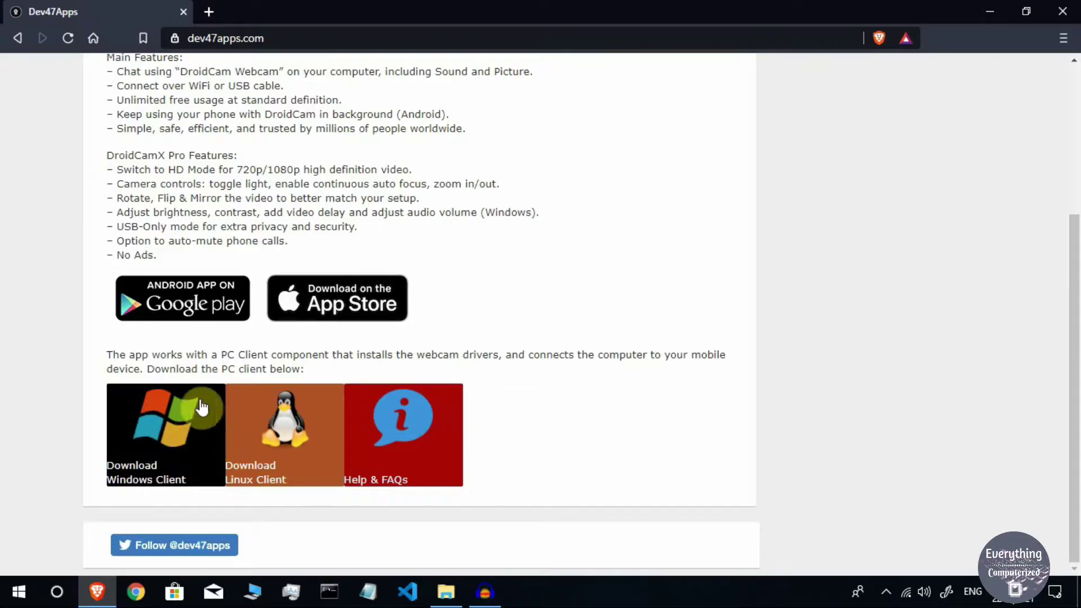
{"action": "left_click", "coordinate": [162, 449]}
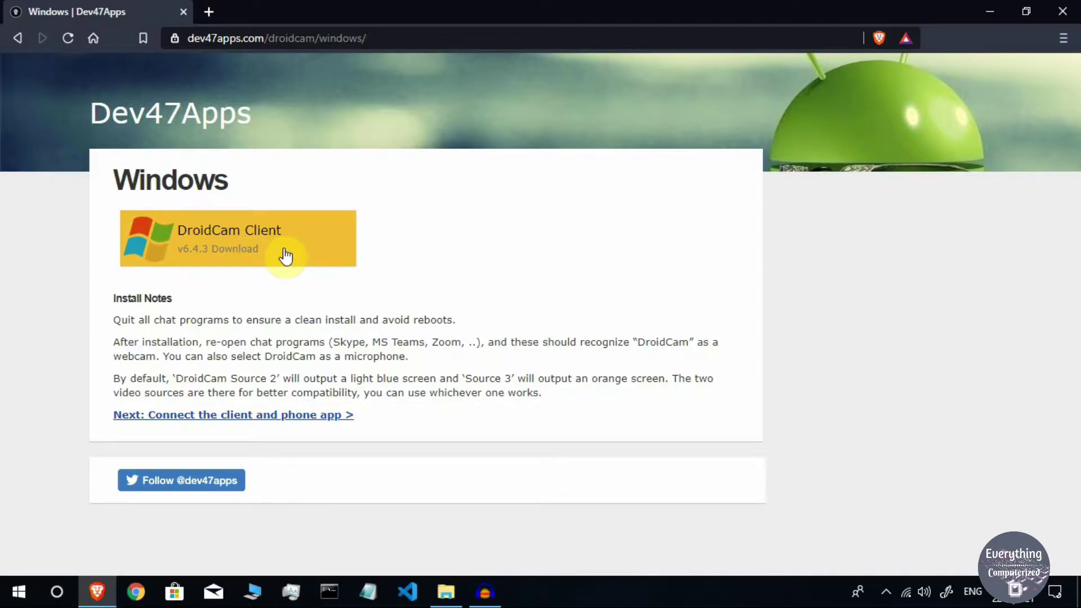
Cancel the duplicate DroidCam installer download, close Brave and minimize Audacity.
{"action": "left_click", "coordinate": [250, 251]}
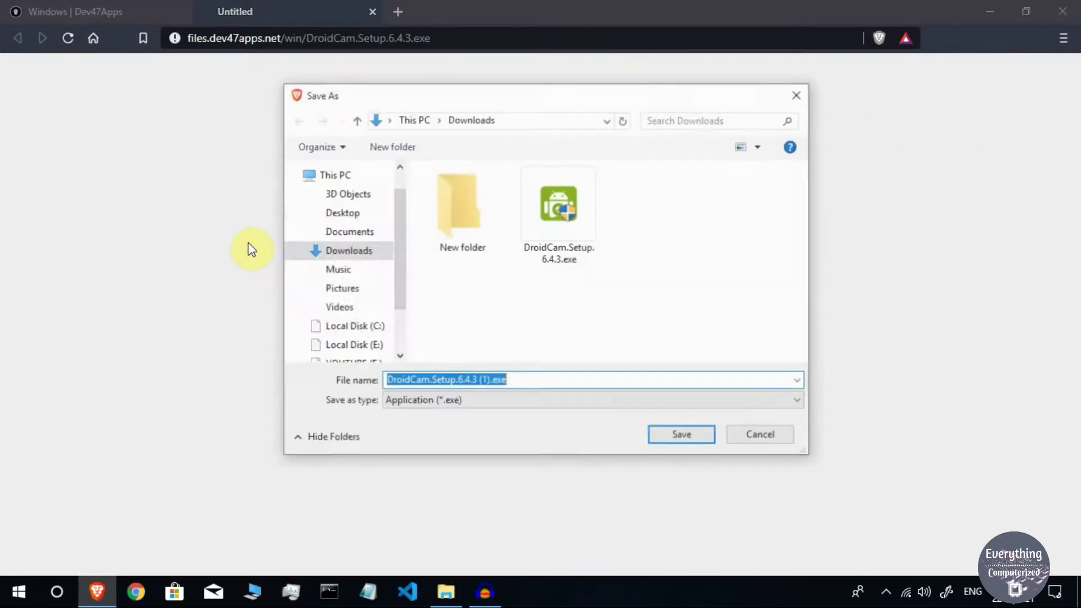
{"action": "left_click_drag", "start_coordinate": [558, 93], "coordinate": [518, 86]}
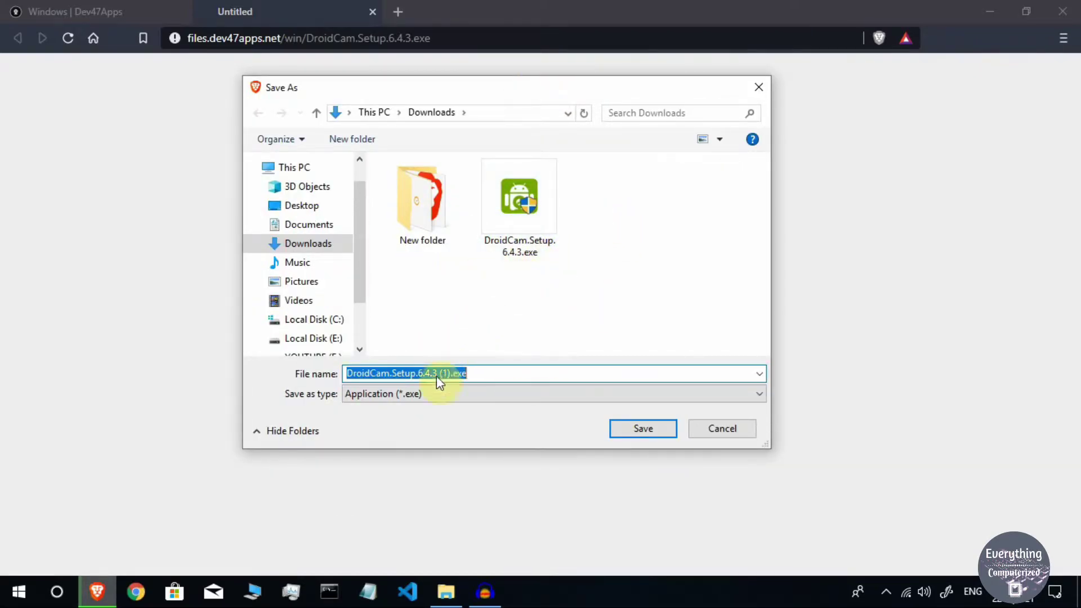
{"action": "left_click", "coordinate": [758, 87]}
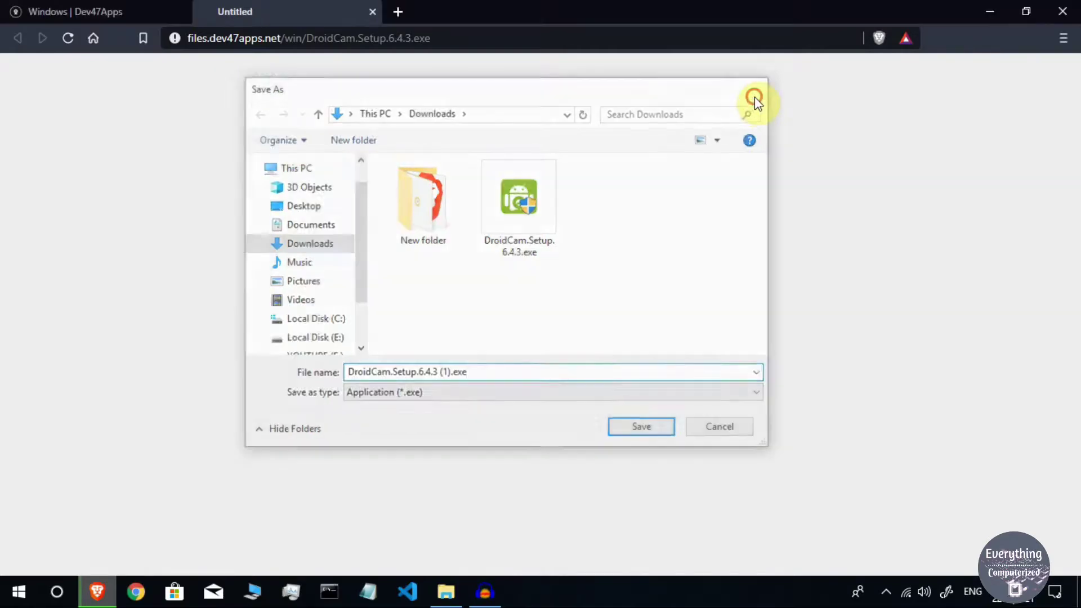
{"action": "left_click", "coordinate": [1063, 12]}
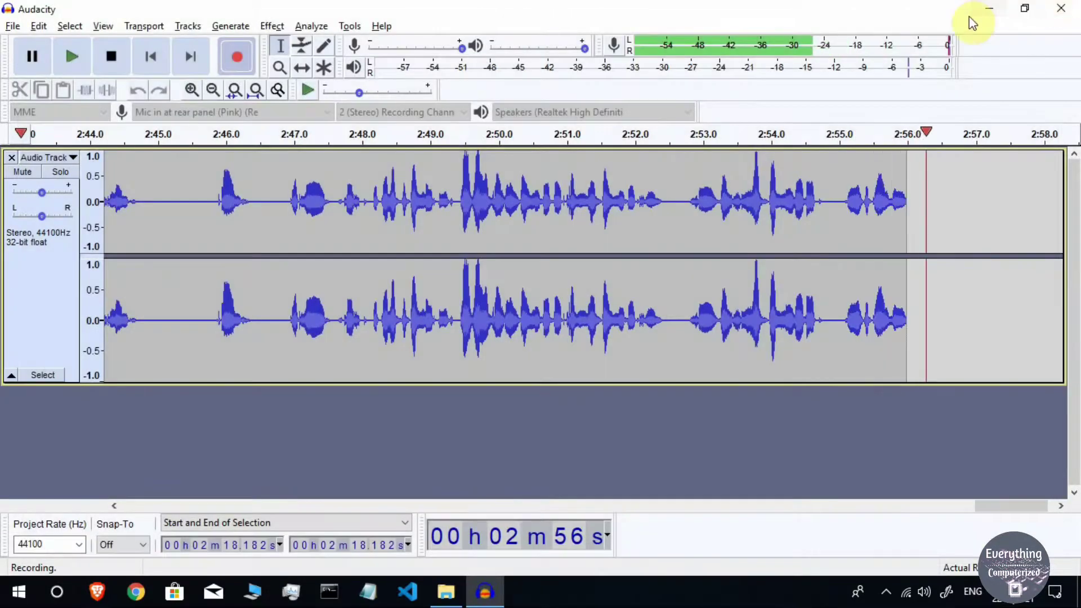
{"action": "left_click", "coordinate": [983, 8]}
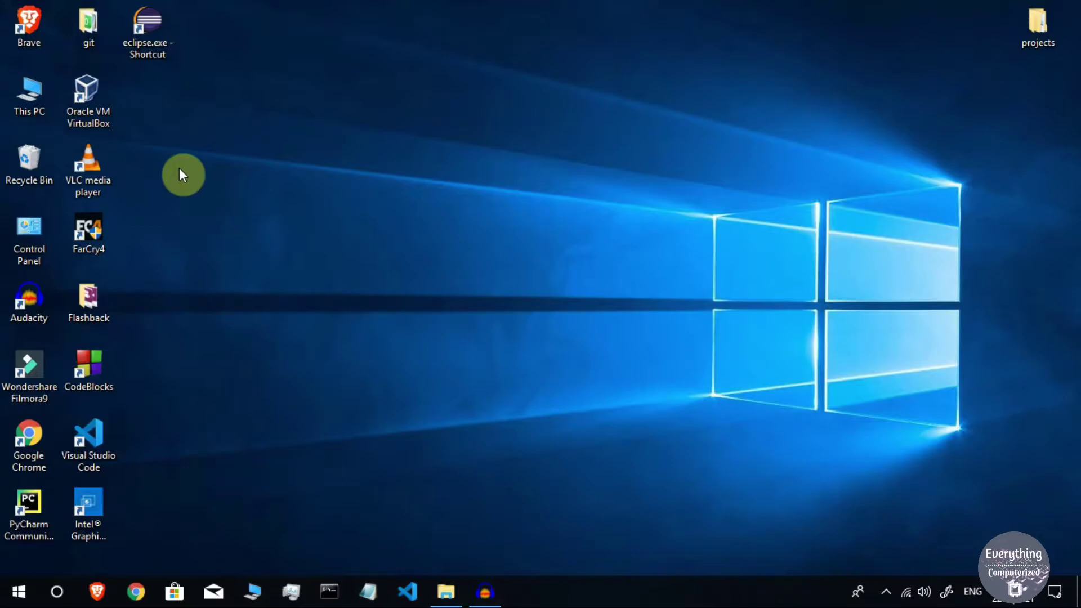
Launch DroidCam.Setup.6.4.3.exe from the Downloads folder via This PC.
{"action": "double_click", "coordinate": [25, 101]}
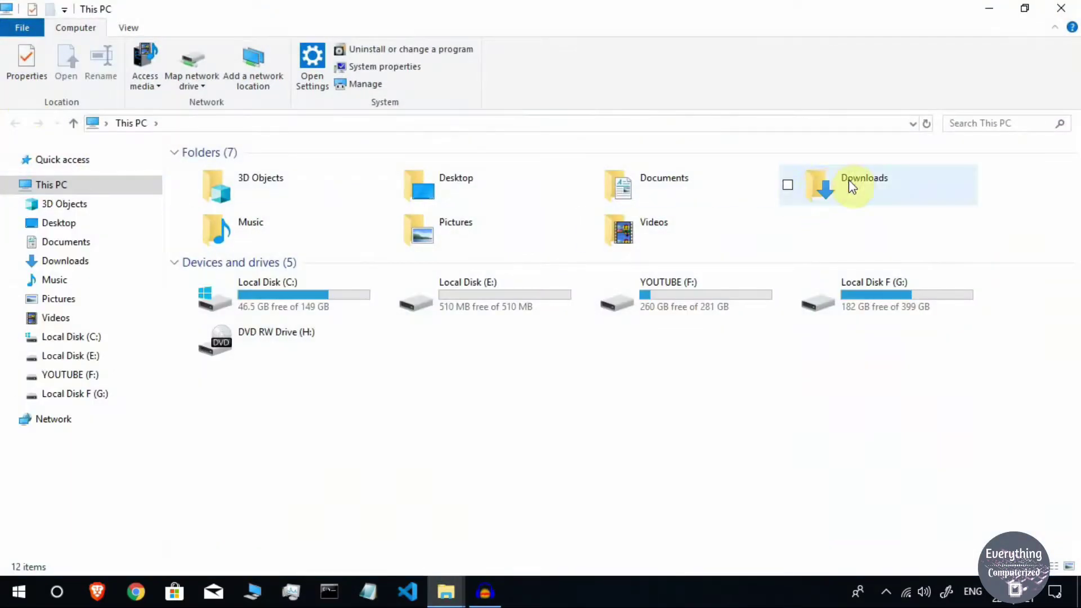
{"action": "double_click", "coordinate": [900, 192]}
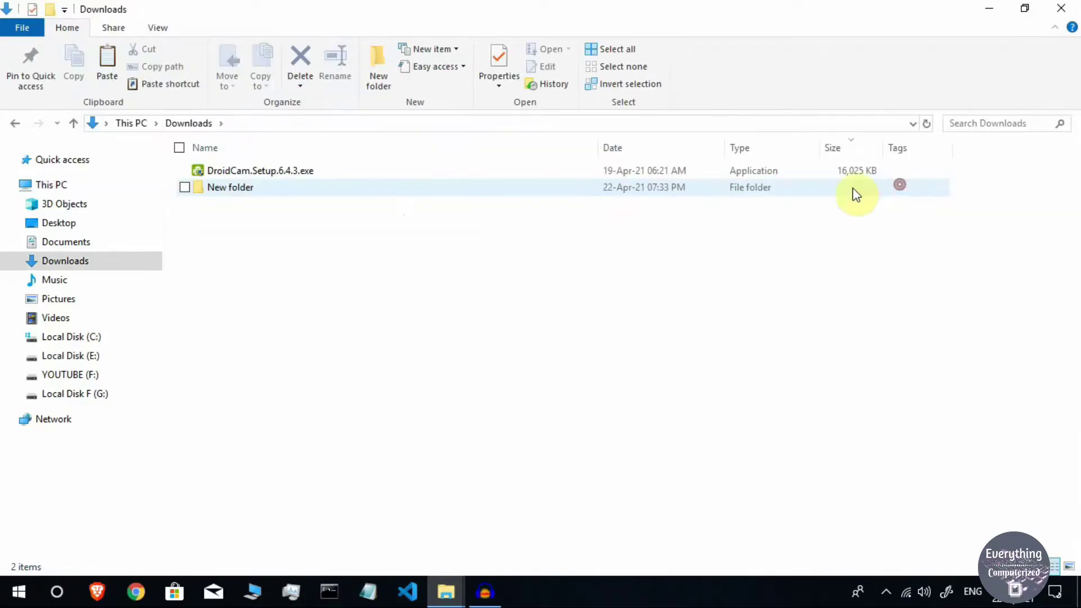
{"action": "left_click", "coordinate": [280, 170]}
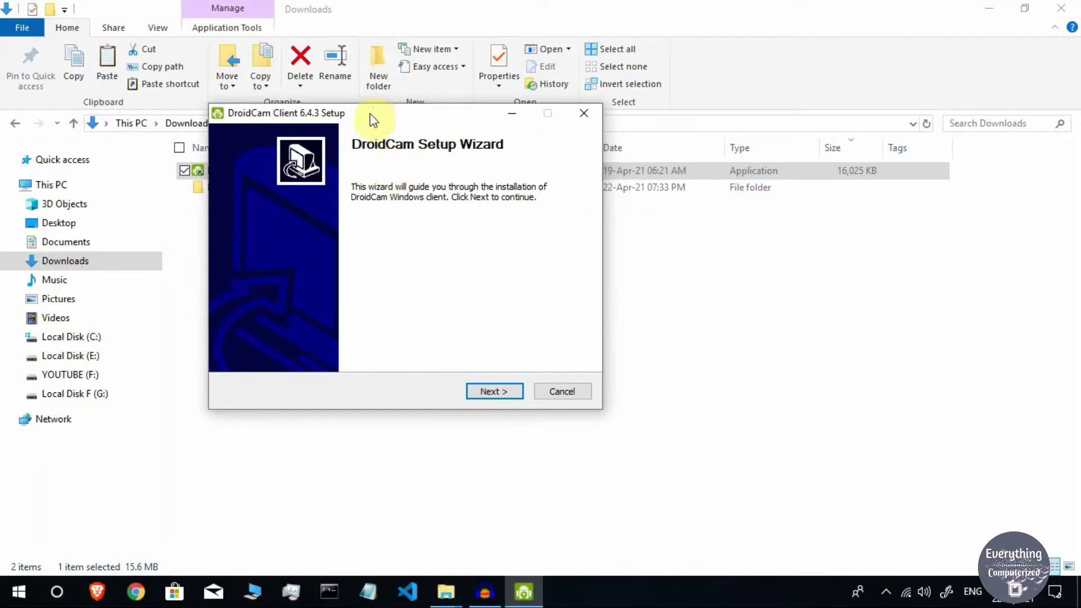
Accept the DroidCam license agreement and keep the default install folder.
{"action": "left_click_drag", "start_coordinate": [369, 113], "coordinate": [406, 149]}
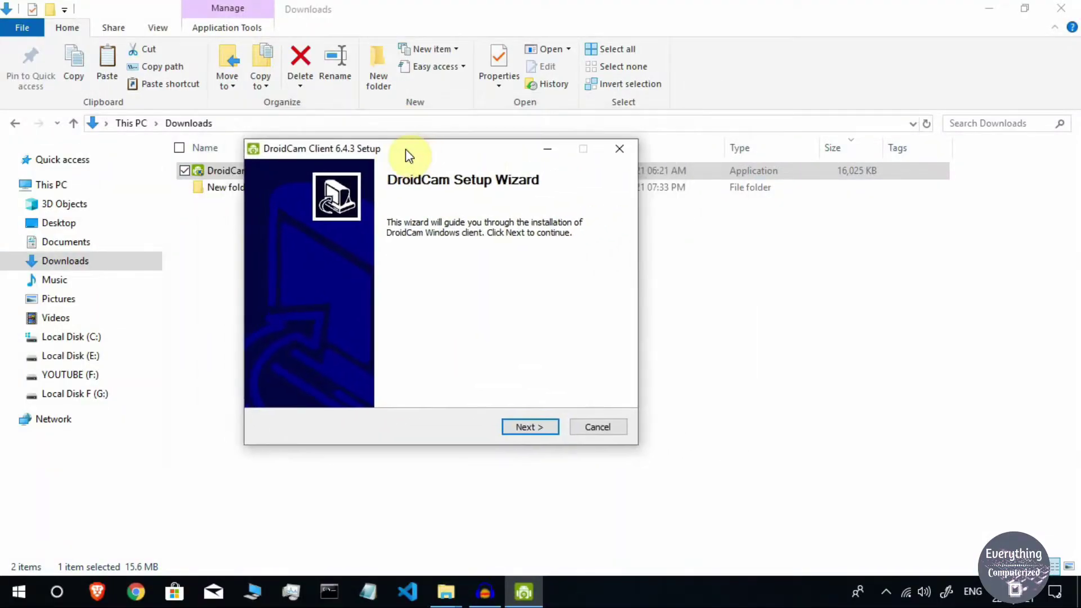
{"action": "left_click", "coordinate": [554, 431]}
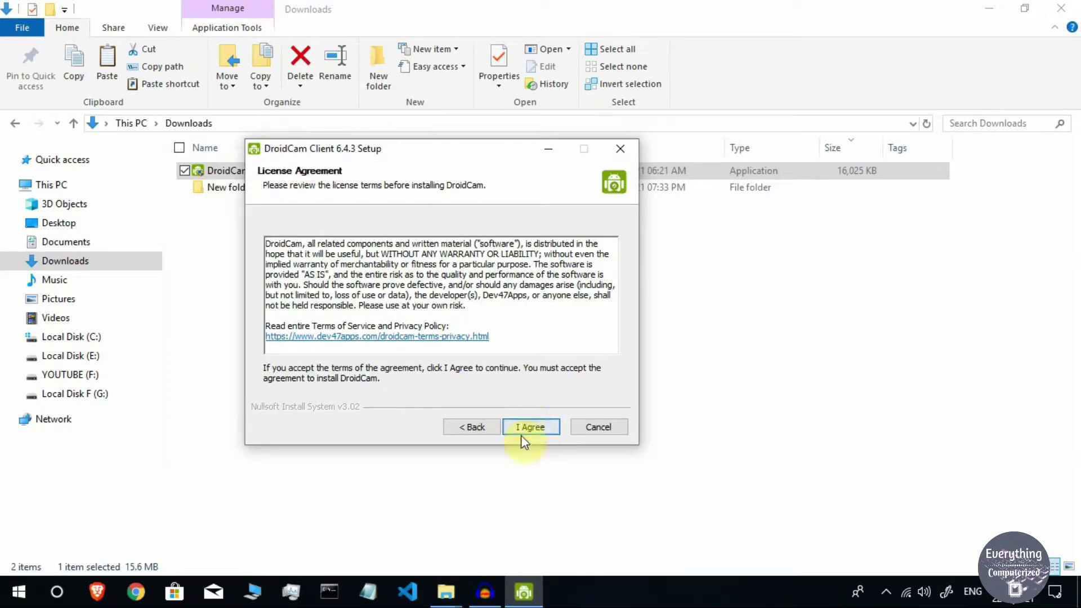
{"action": "left_click", "coordinate": [532, 427]}
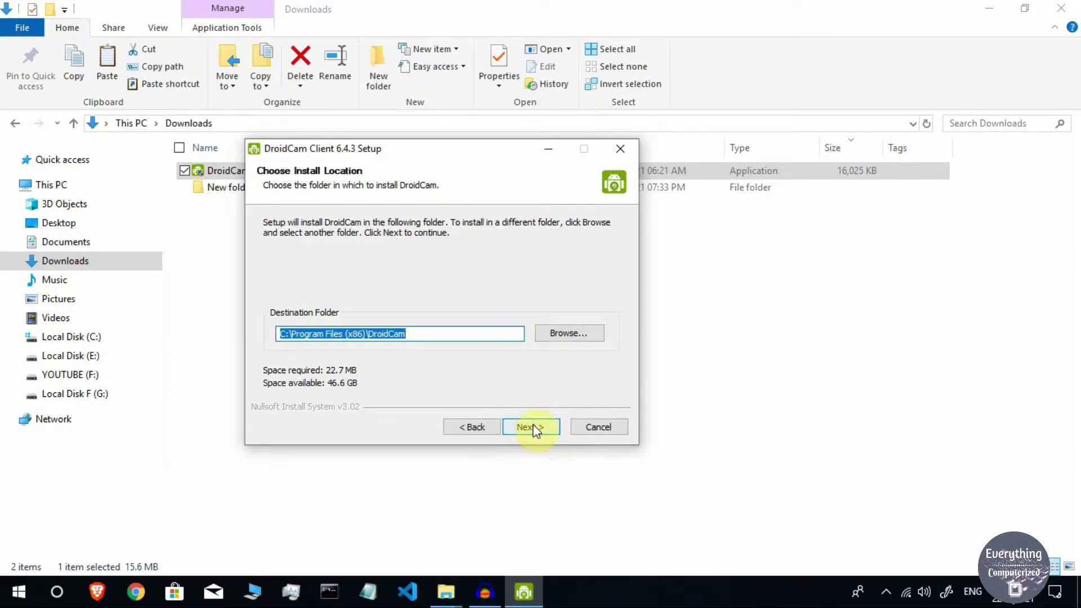
{"action": "left_click", "coordinate": [534, 427]}
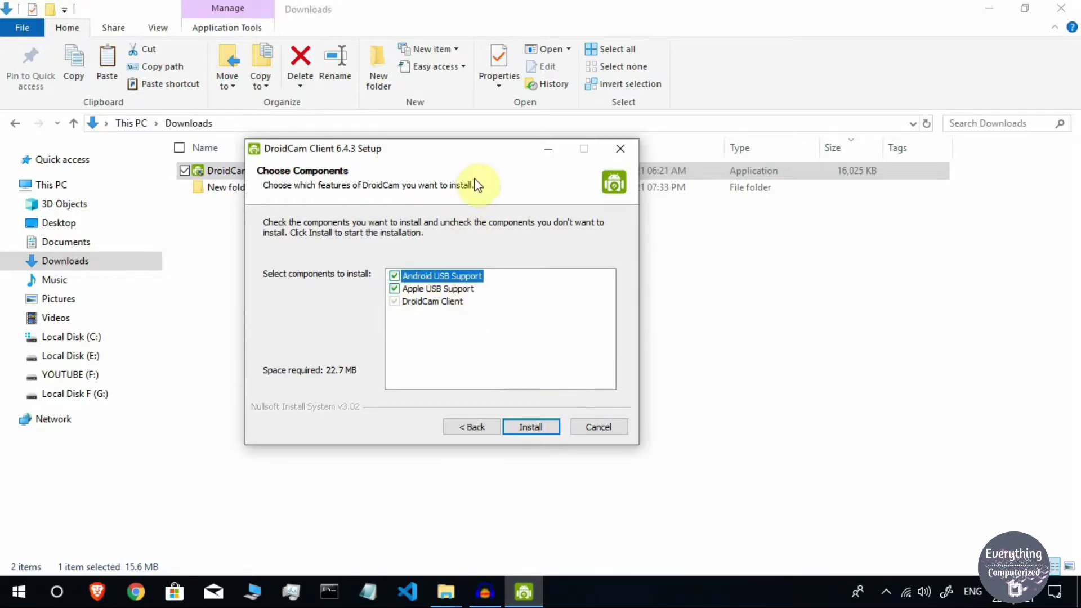
Install all components, finish the wizard and close the Downloads window.
{"action": "left_click_drag", "start_coordinate": [452, 153], "coordinate": [467, 181]}
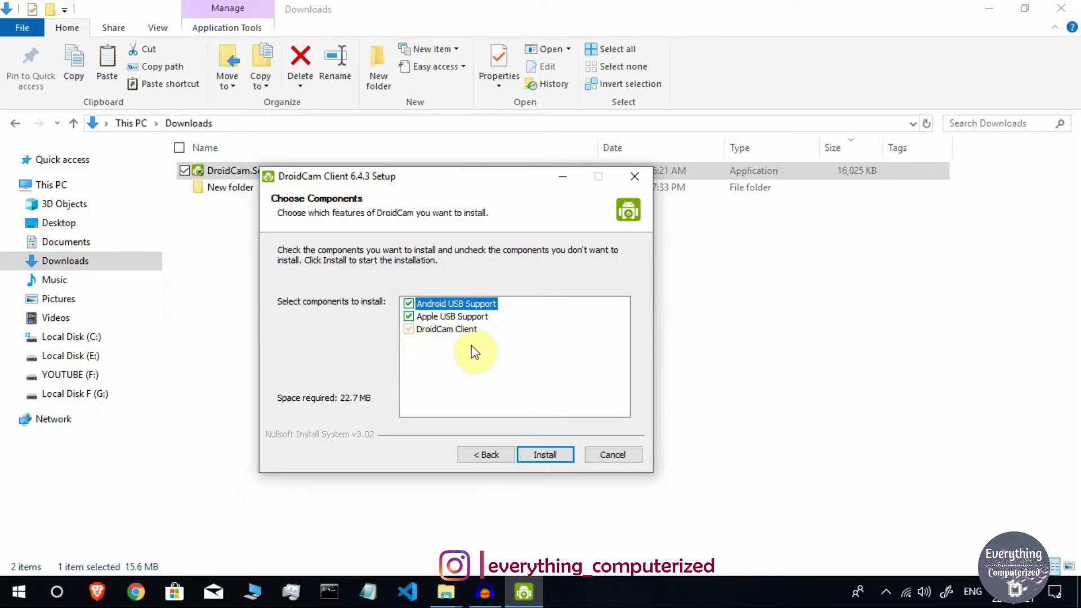
{"action": "left_click", "coordinate": [541, 457]}
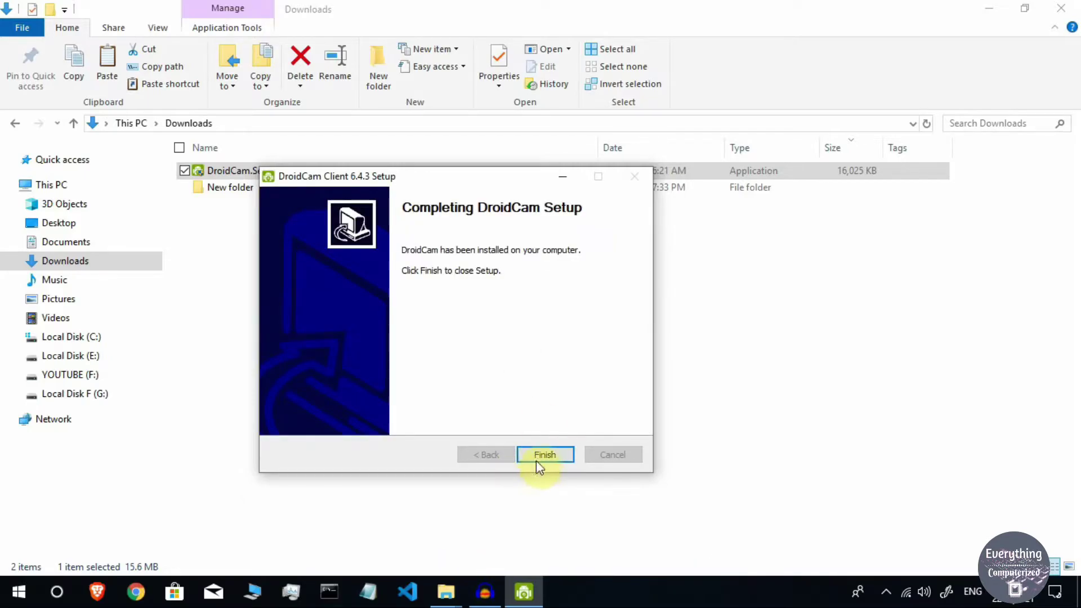
{"action": "left_click", "coordinate": [536, 461]}
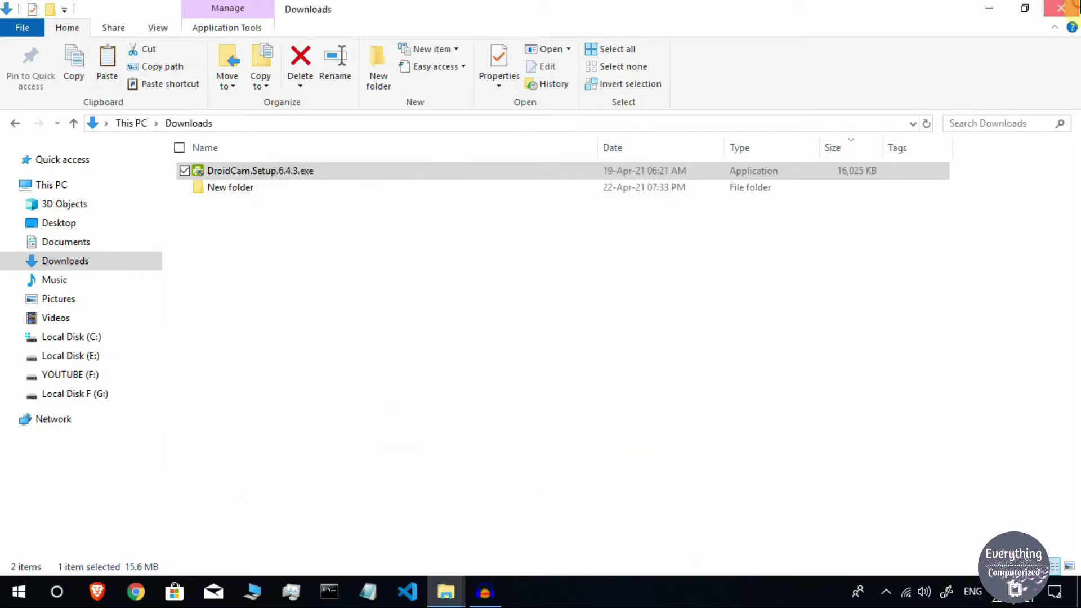
{"action": "left_click", "coordinate": [1061, 8]}
Refresh the desktop and launch DroidCam Client from the Start menu.
{"action": "right_click", "coordinate": [422, 131]}
{"action": "left_click", "coordinate": [482, 178]}
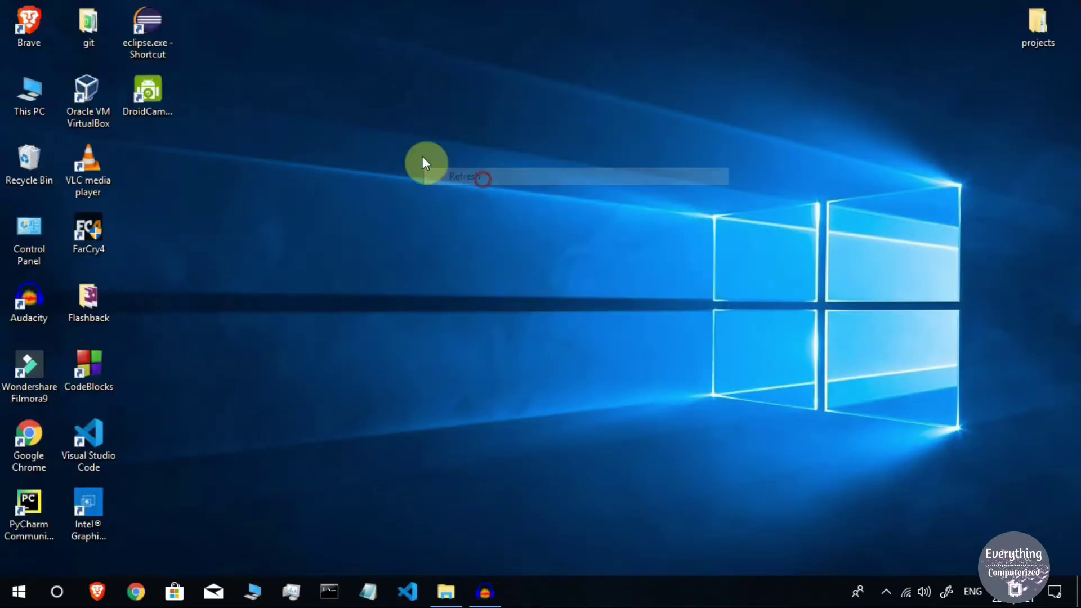
{"action": "left_click", "coordinate": [18, 592]}
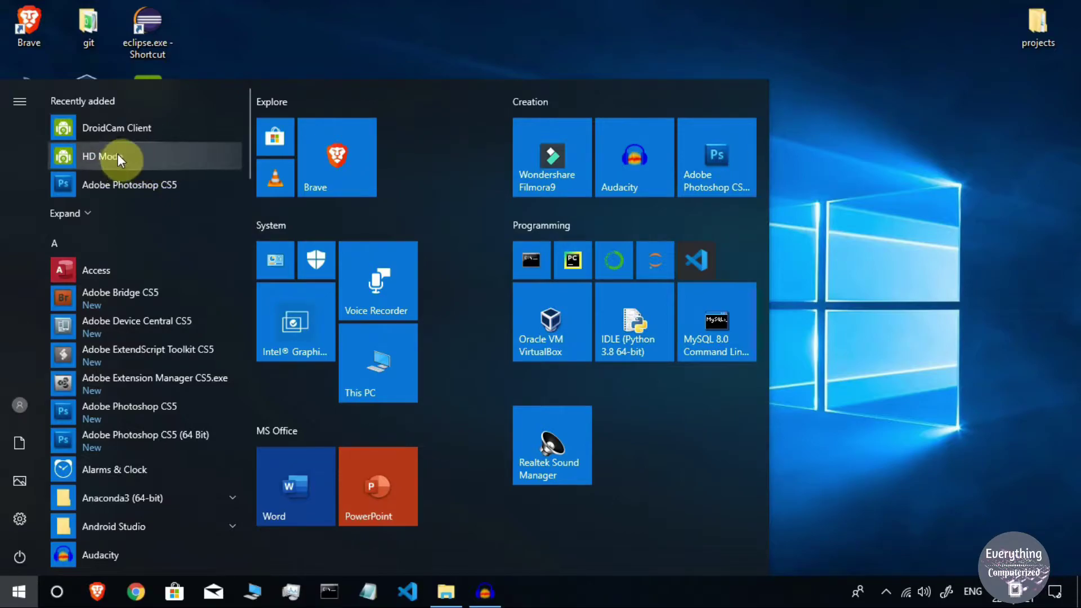
{"action": "left_click", "coordinate": [174, 127]}
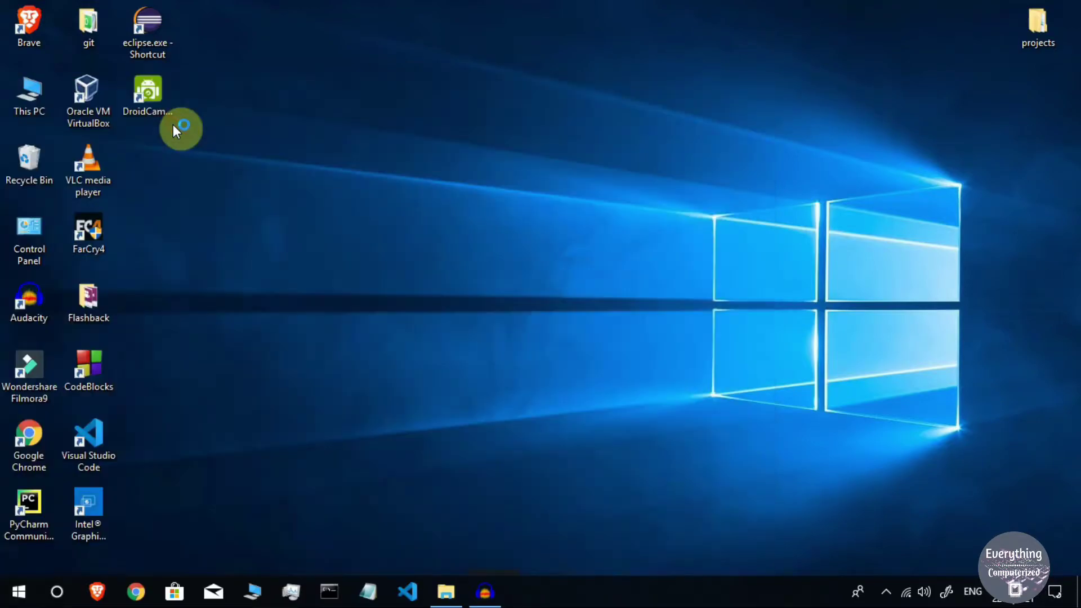
Dismiss the WiFi Connect dialog and close DroidCam Client.
{"action": "left_click", "coordinate": [450, 209]}
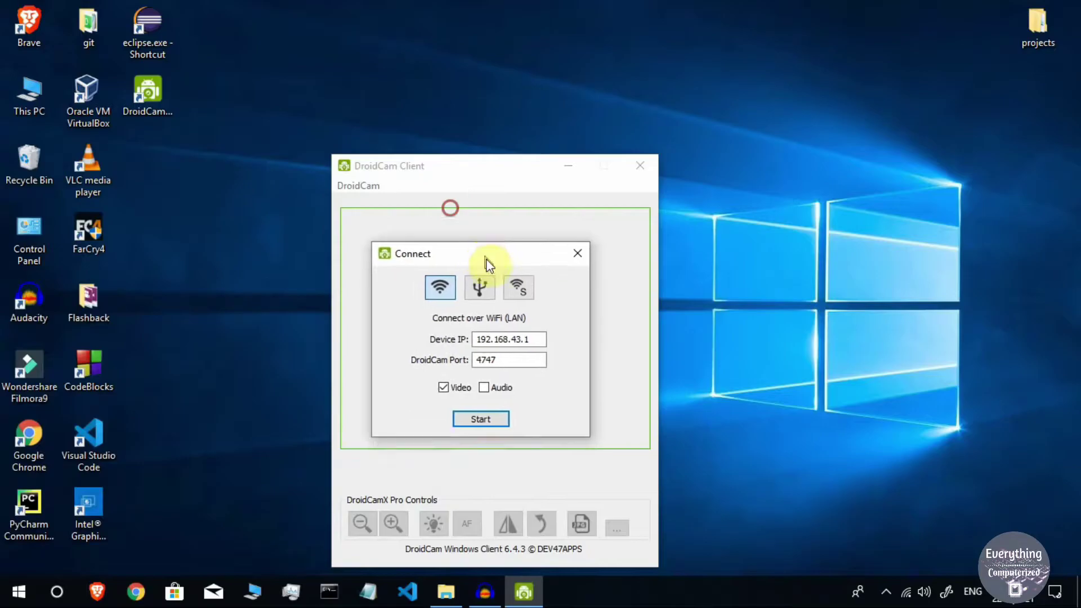
{"action": "left_click_drag", "start_coordinate": [486, 260], "coordinate": [492, 240]}
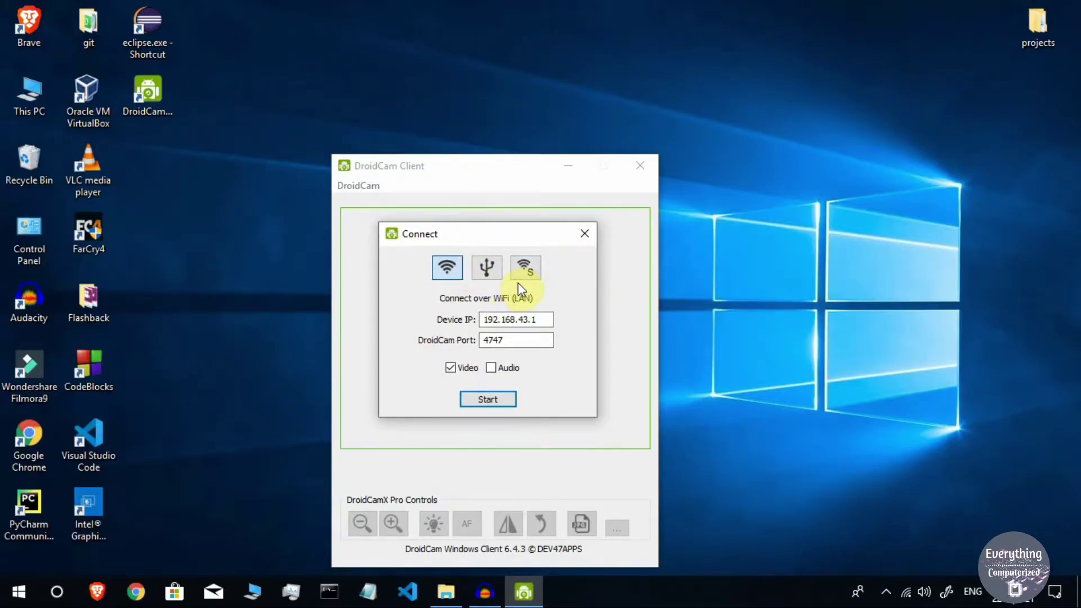
{"action": "left_click", "coordinate": [587, 234]}
{"action": "left_click", "coordinate": [641, 165]}
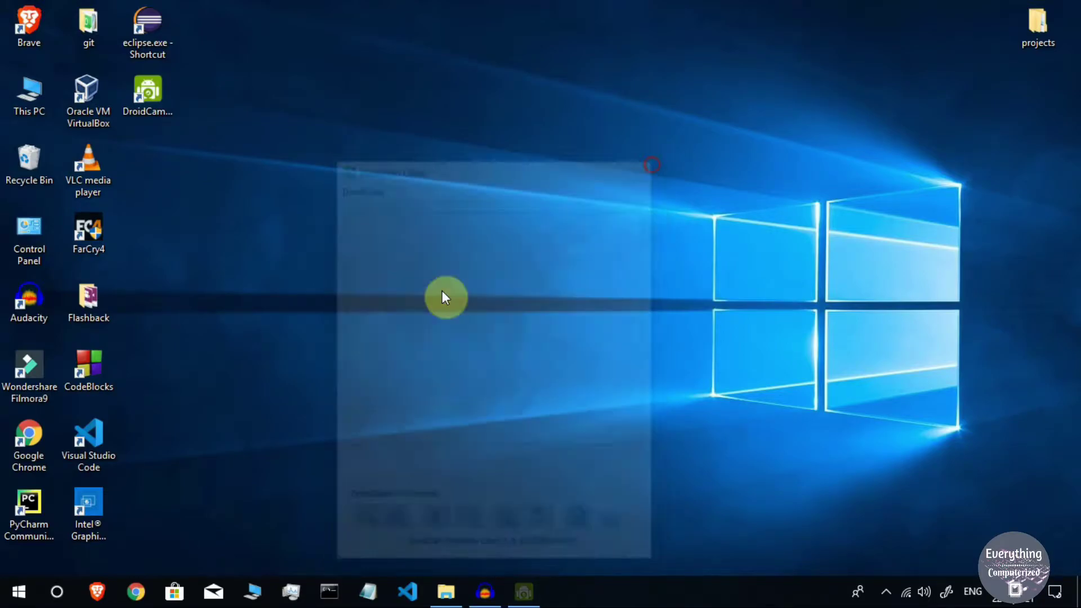
{"action": "key", "text": "super"}
In HD Mode, switch the webcam output from 1080p to 720p (16:9) and close it.
{"action": "left_click", "coordinate": [135, 154]}
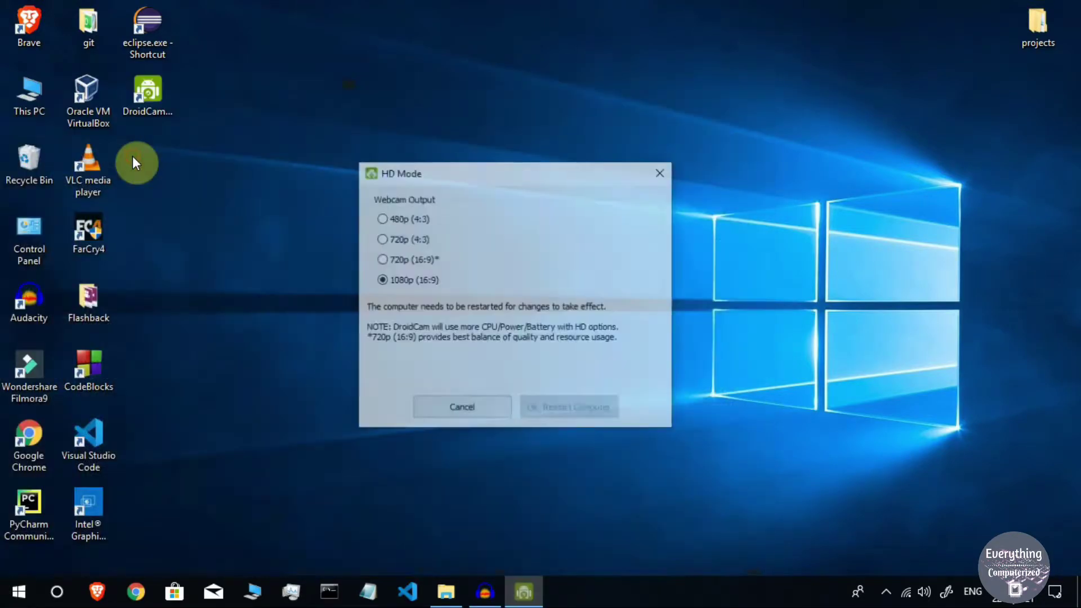
{"action": "left_click_drag", "start_coordinate": [514, 173], "coordinate": [499, 203]}
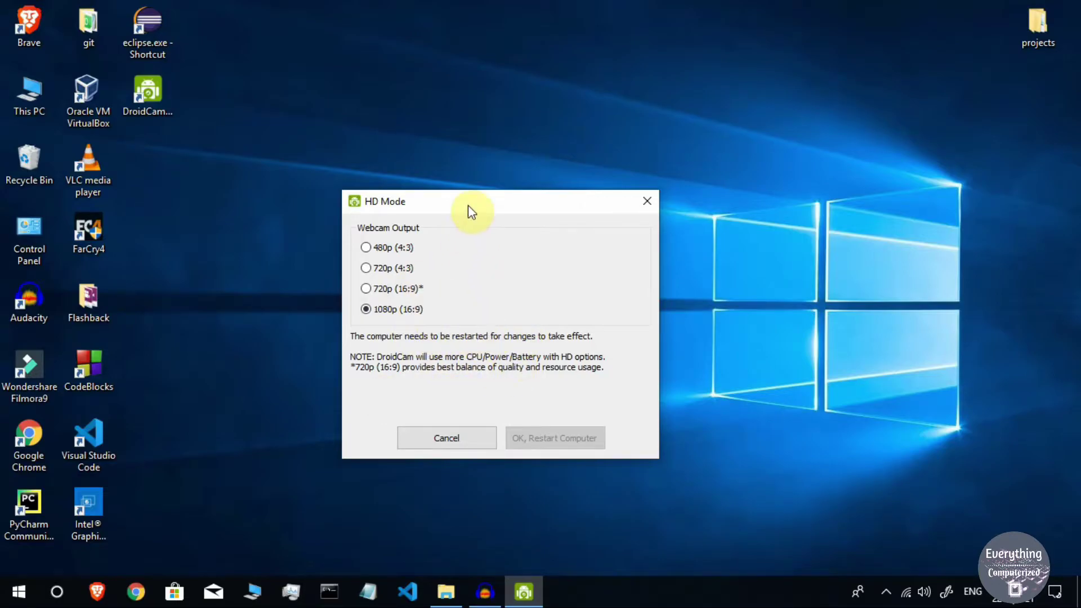
{"action": "left_click_drag", "start_coordinate": [468, 205], "coordinate": [506, 198]}
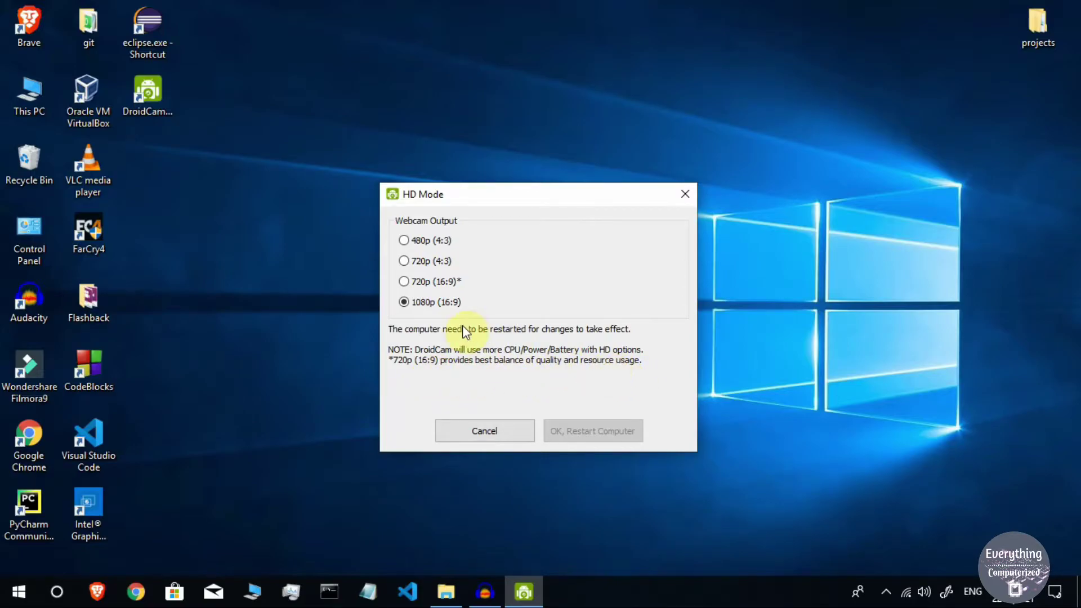
{"action": "left_click_drag", "start_coordinate": [504, 192], "coordinate": [430, 148]}
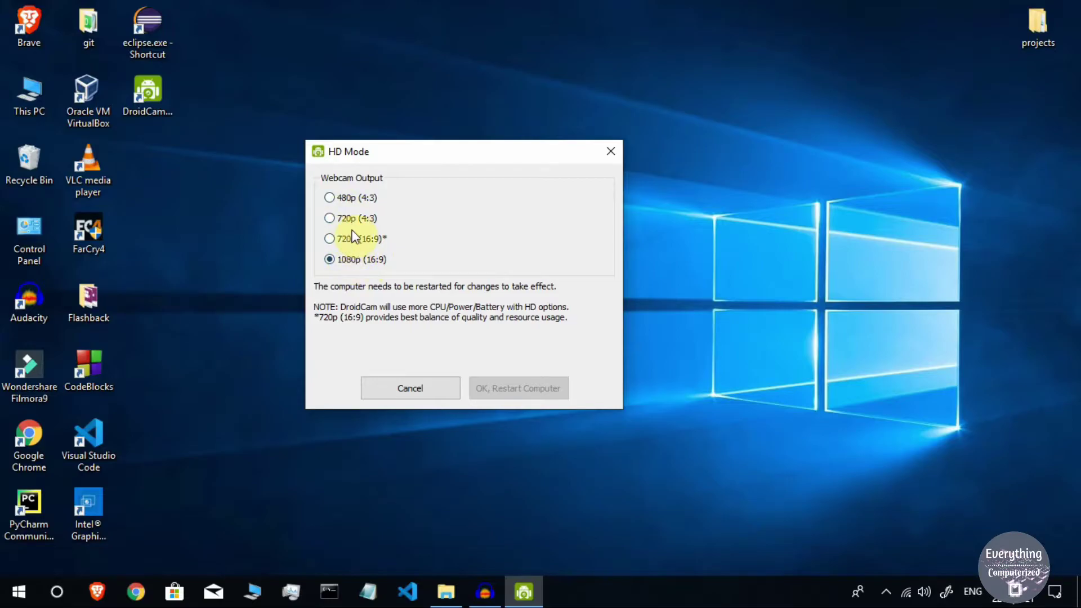
{"action": "left_click", "coordinate": [331, 238]}
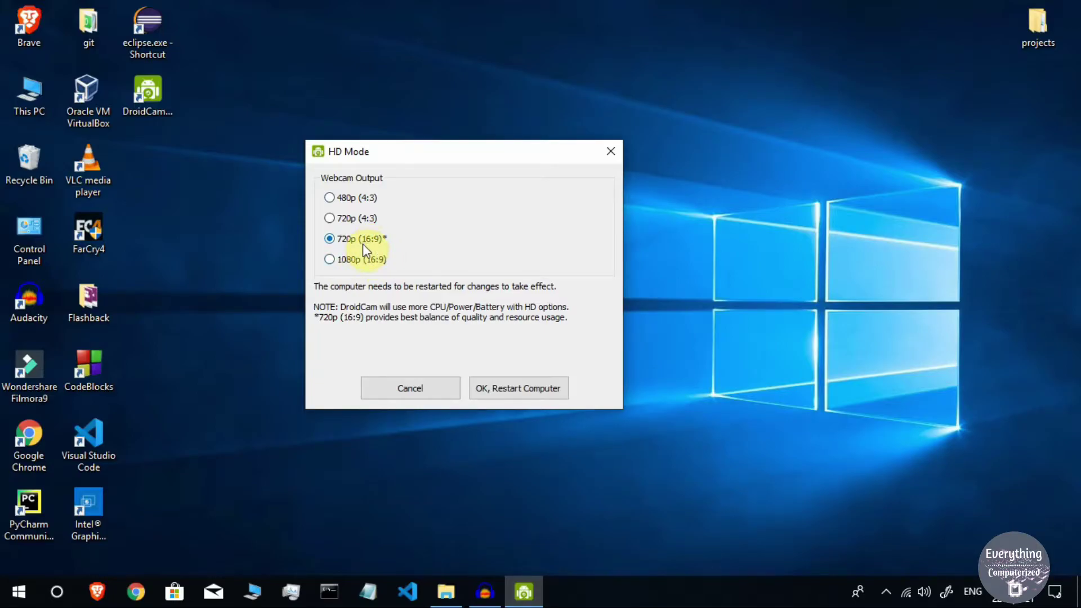
{"action": "left_click", "coordinate": [616, 147]}
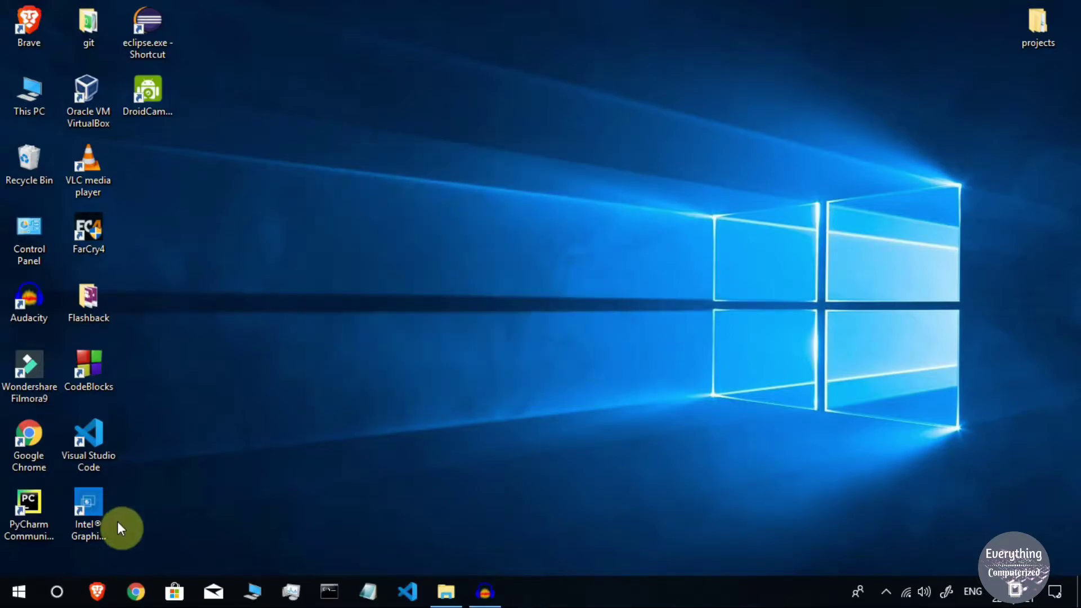
{"action": "left_click", "coordinate": [16, 596]}
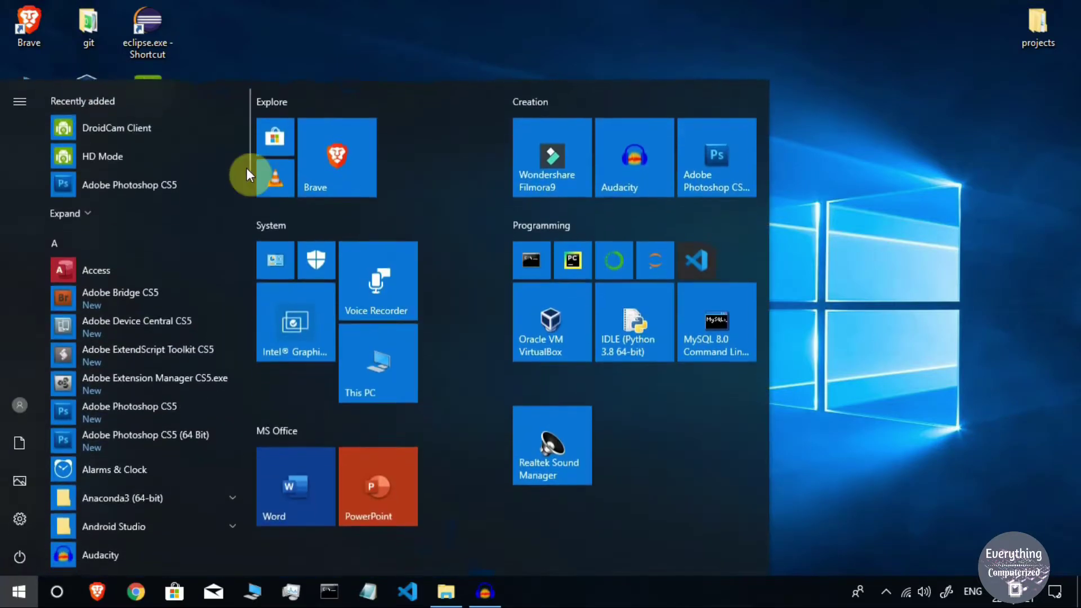
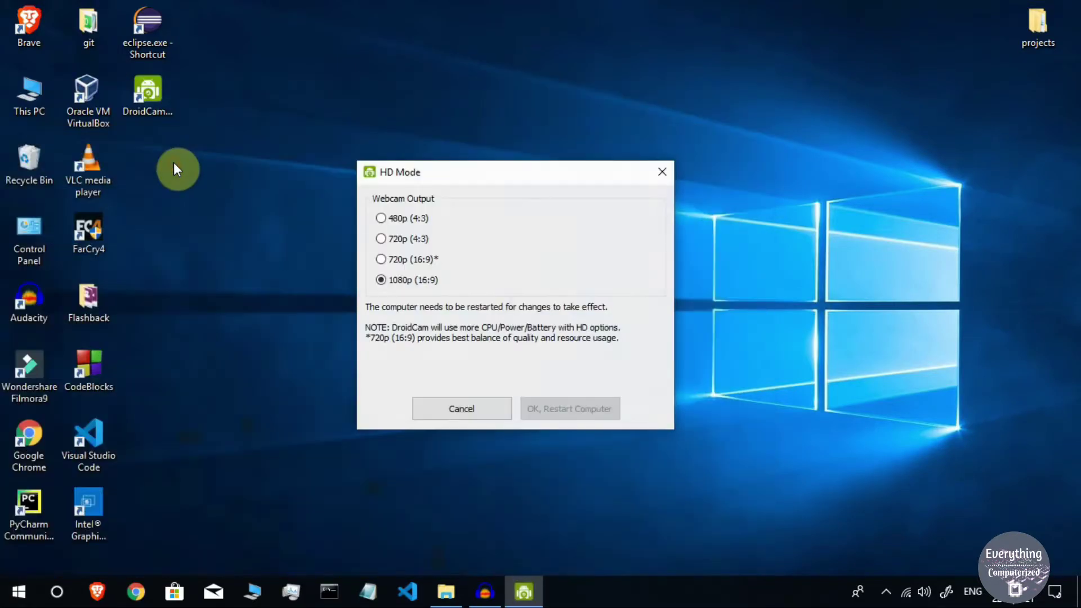
Try saving 720p (16:9) output in HD Mode, dismiss the save error, and close HD Mode.
{"action": "left_click_drag", "start_coordinate": [504, 162], "coordinate": [486, 176]}
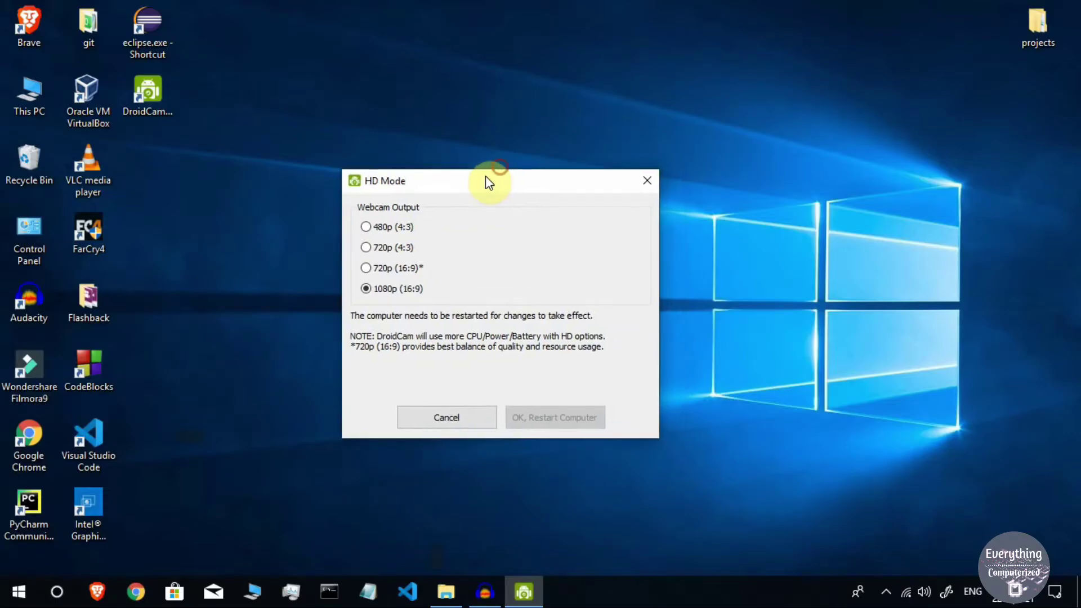
{"action": "left_click", "coordinate": [395, 268]}
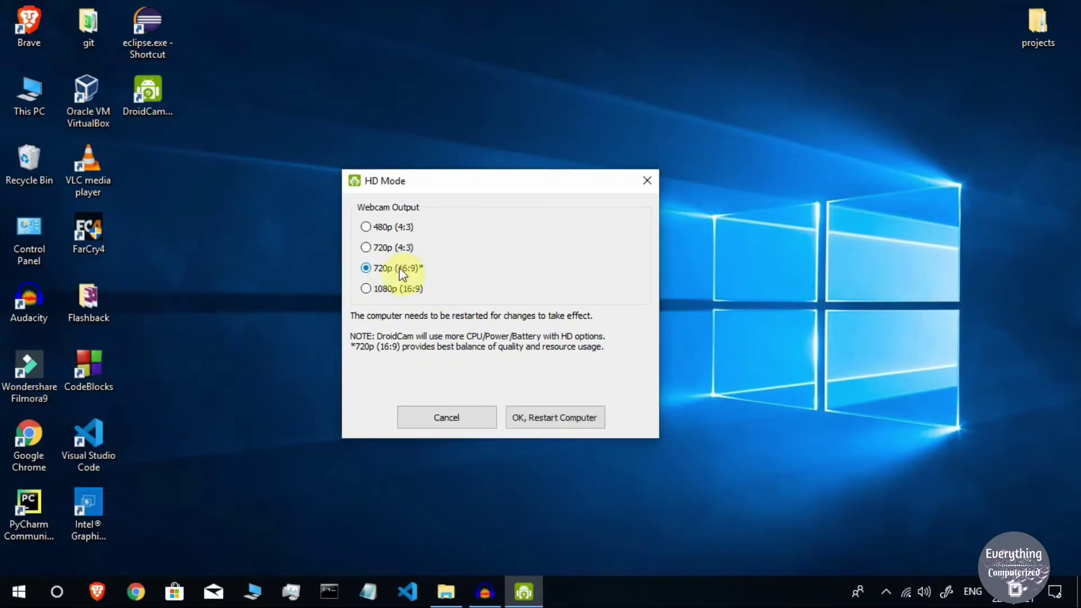
{"action": "left_click", "coordinate": [575, 421]}
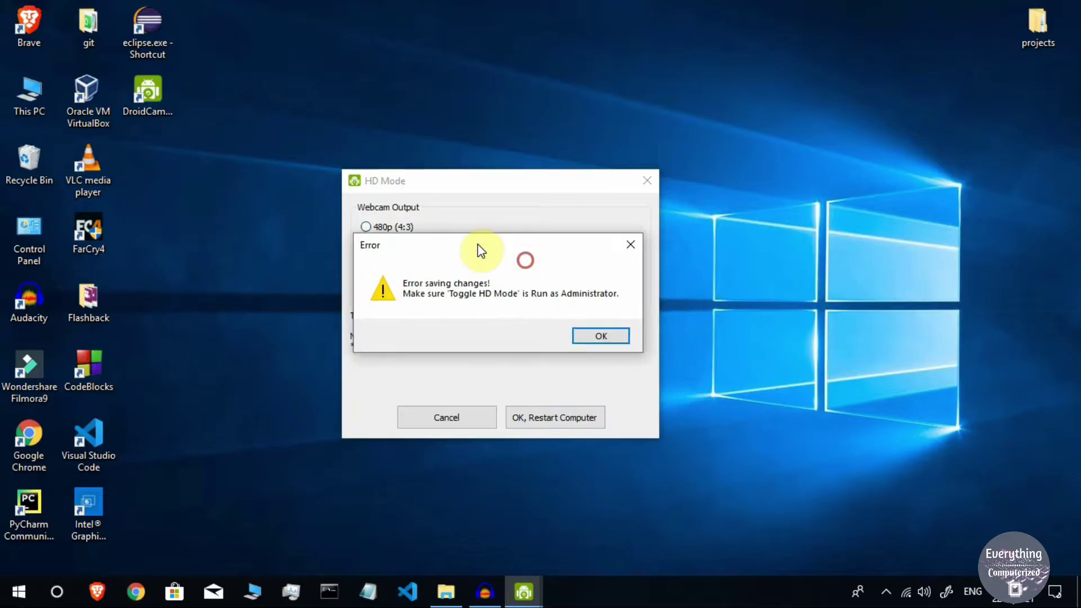
{"action": "left_click_drag", "start_coordinate": [478, 248], "coordinate": [491, 230]}
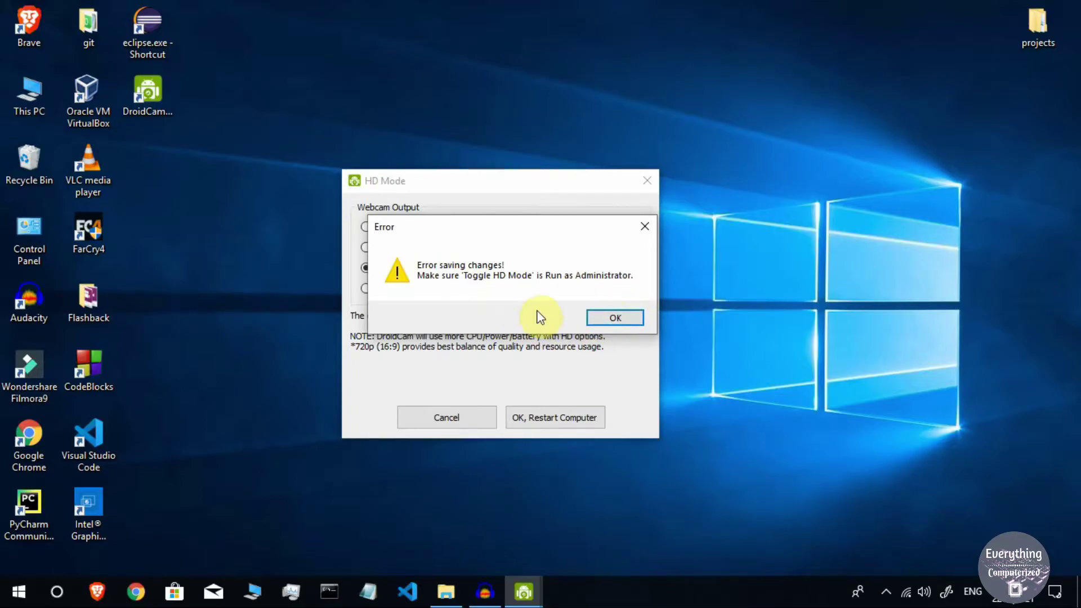
{"action": "left_click", "coordinate": [636, 318]}
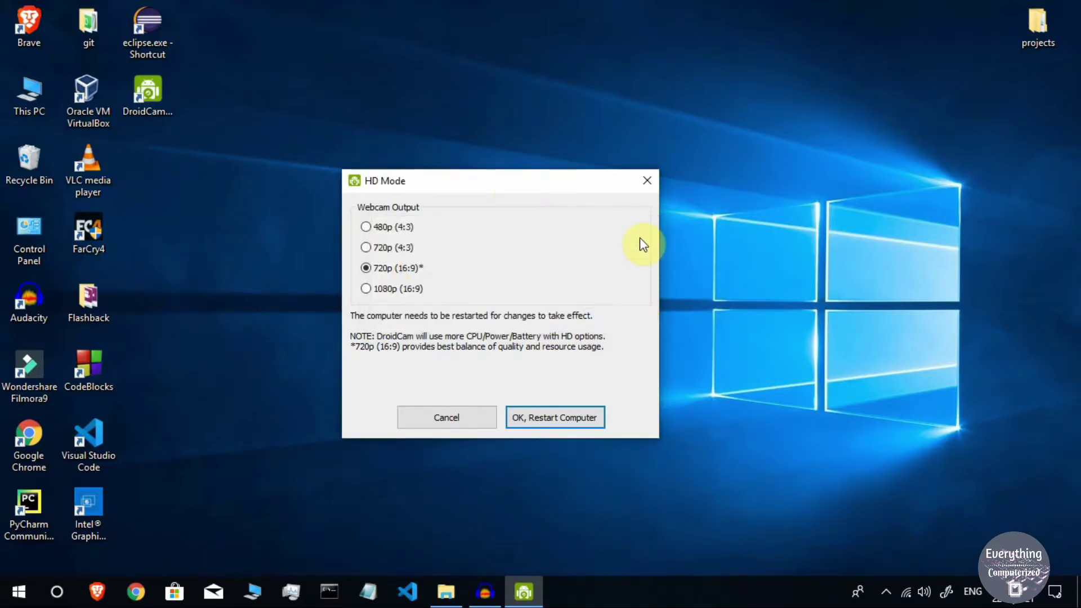
{"action": "left_click", "coordinate": [650, 188]}
{"action": "left_click", "coordinate": [19, 591]}
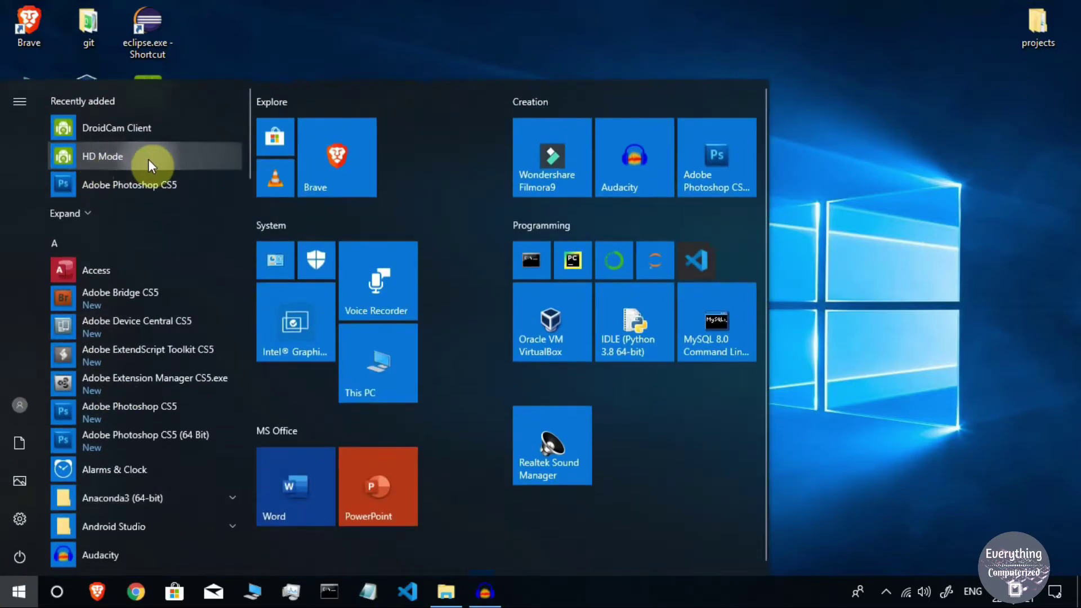
Run HD Mode as administrator, set 720p (16:9) output, and restart the computer.
{"action": "right_click", "coordinate": [113, 159]}
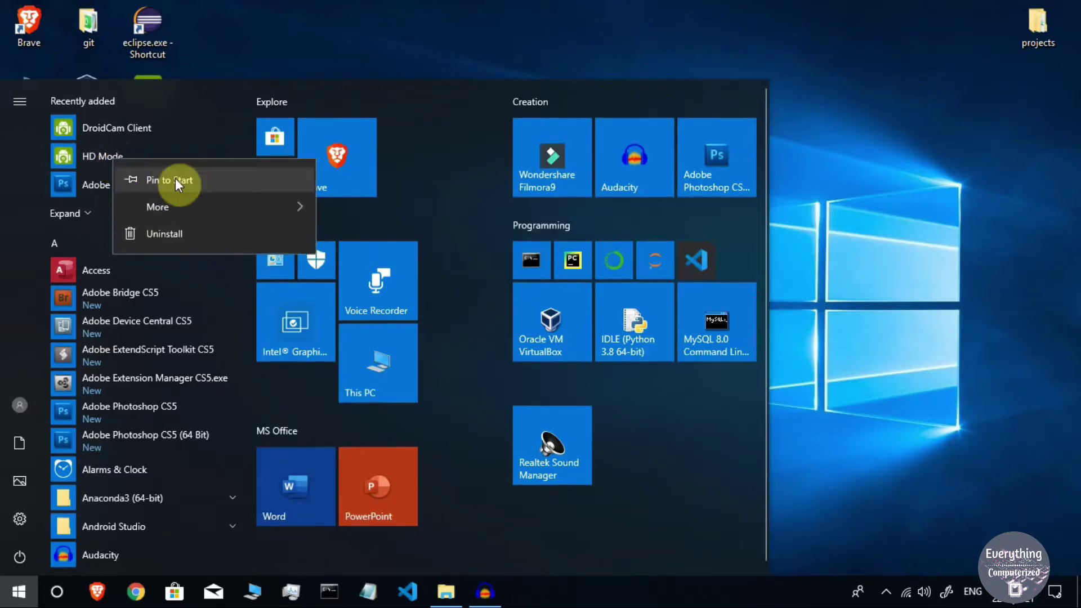
{"action": "mouse_move", "coordinate": [244, 209]}
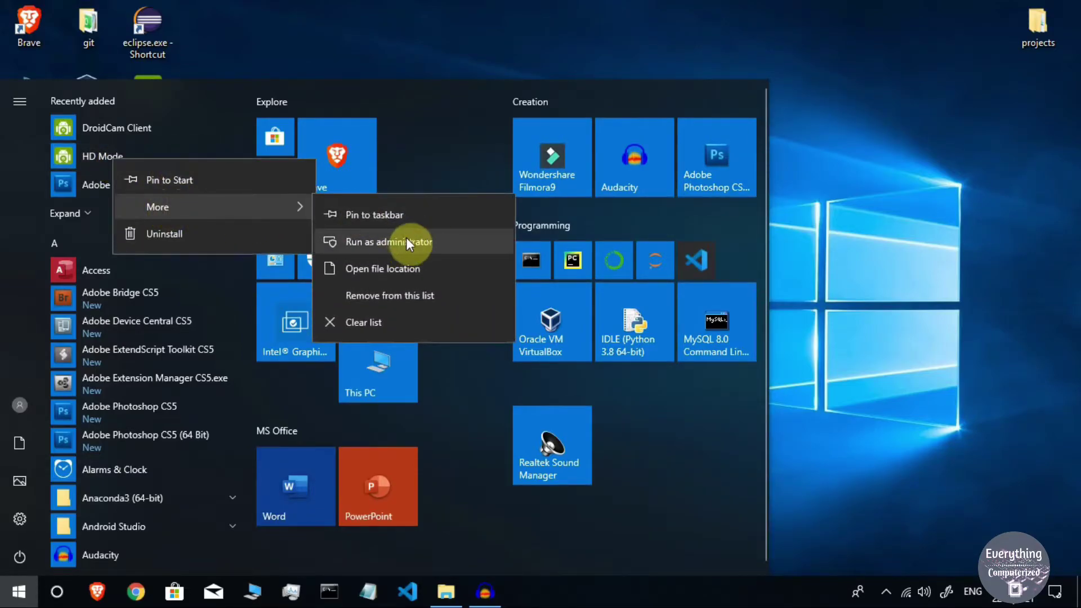
{"action": "left_click", "coordinate": [428, 242]}
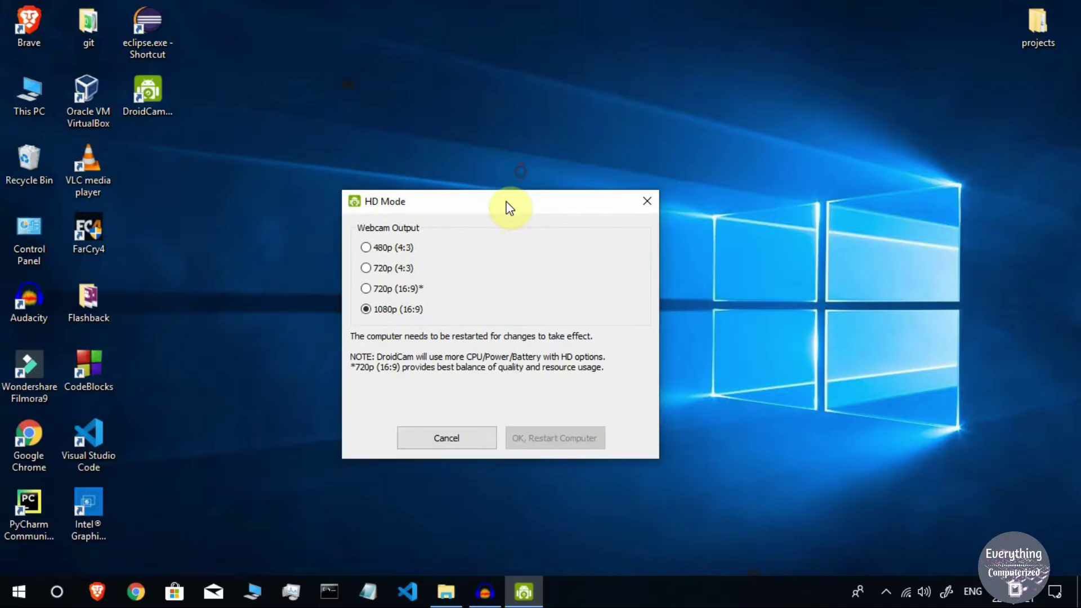
{"action": "left_click_drag", "start_coordinate": [469, 207], "coordinate": [434, 157]}
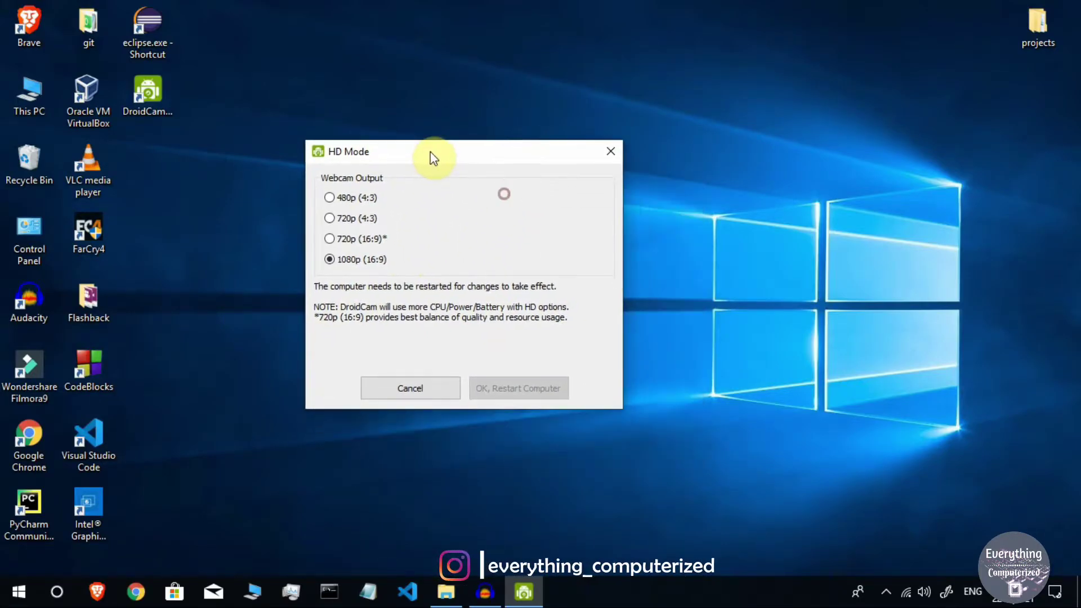
{"action": "left_click", "coordinate": [331, 241]}
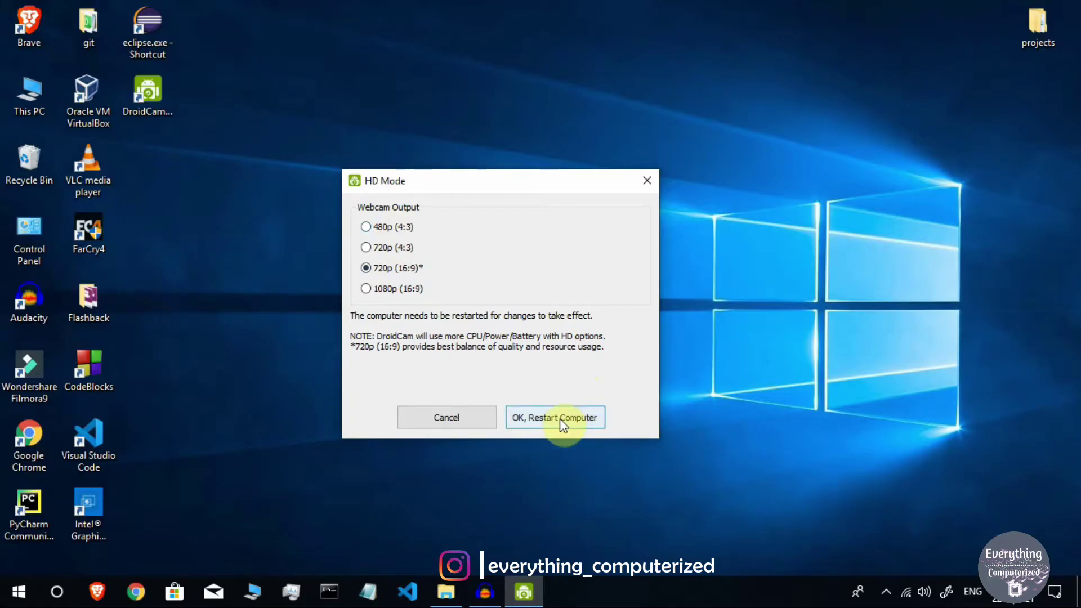
{"action": "left_click", "coordinate": [559, 418]}
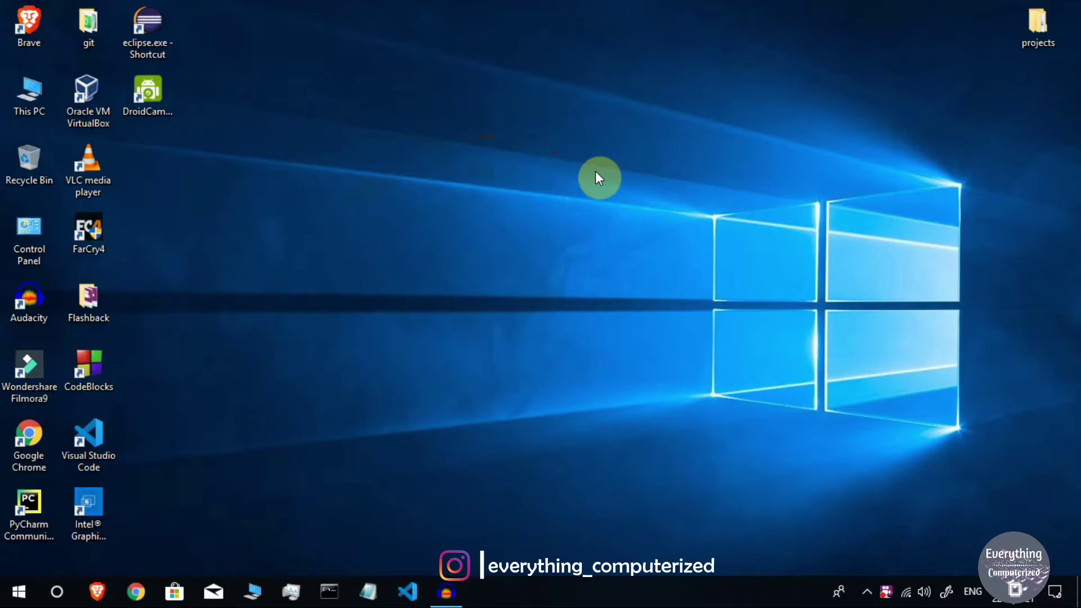
Reopen HD Mode to confirm 720p (16:9) was saved, then close it.
{"action": "left_click", "coordinate": [18, 588]}
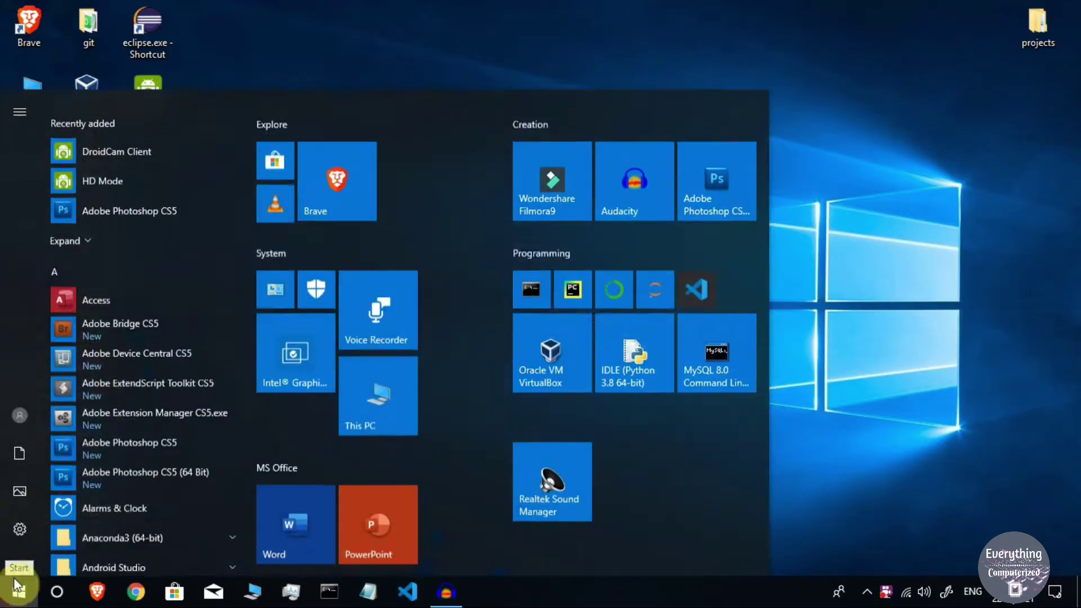
{"action": "left_click", "coordinate": [127, 153]}
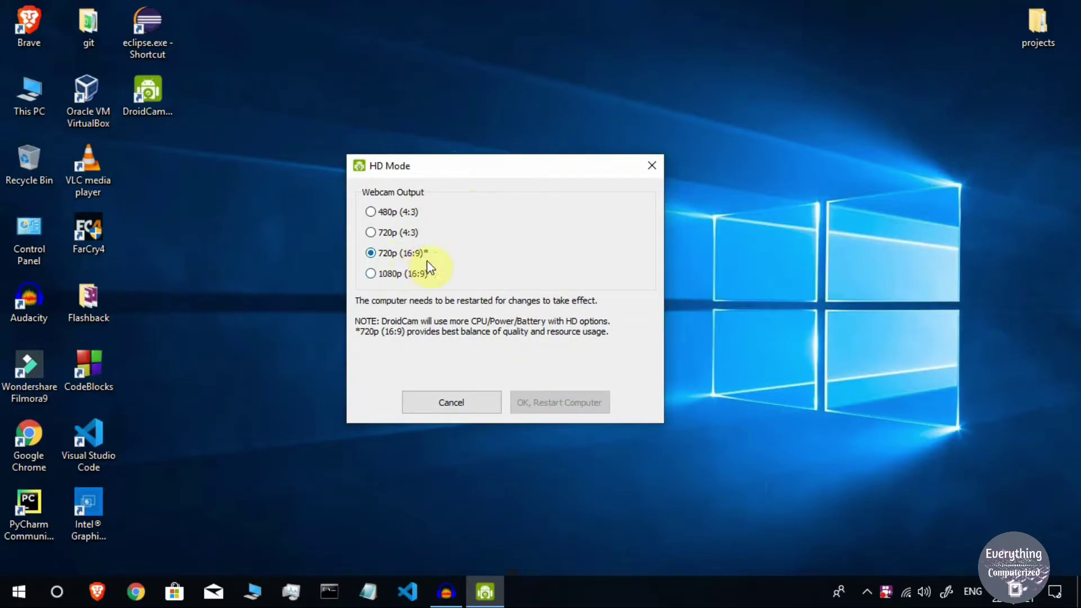
{"action": "left_click", "coordinate": [652, 165]}
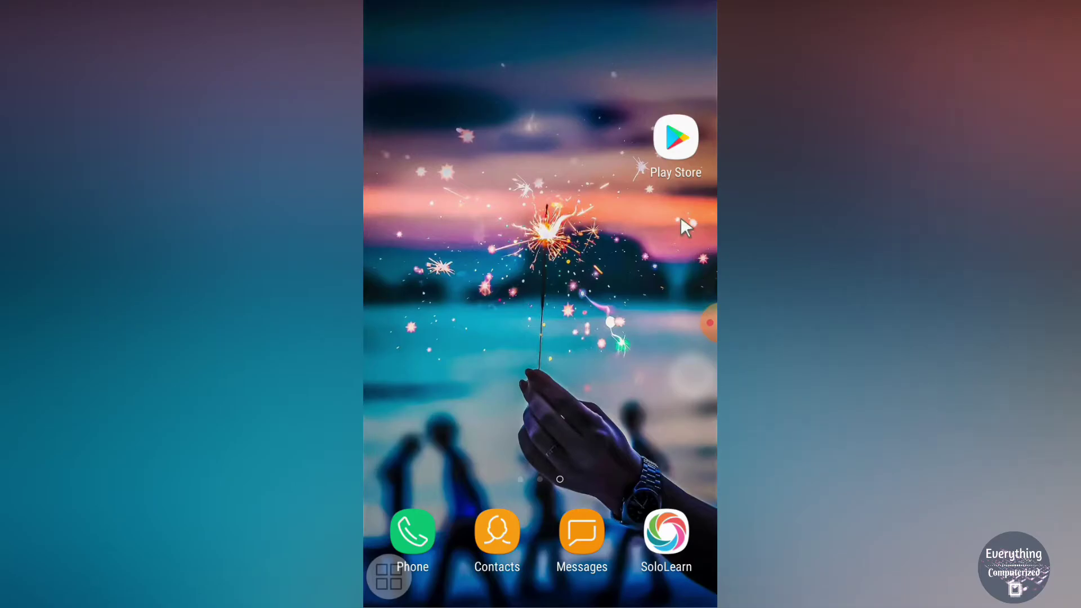
Search the Play Store for 'droidcam' and install DroidCam - Webcam for PC.
{"action": "left_click", "coordinate": [662, 158]}
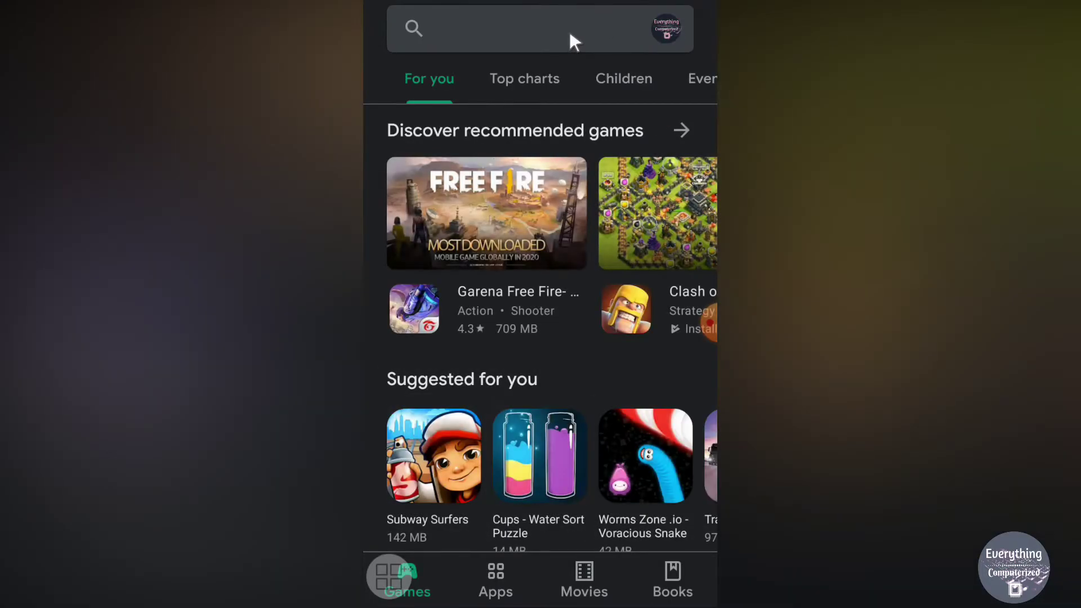
{"action": "left_click", "coordinate": [570, 35]}
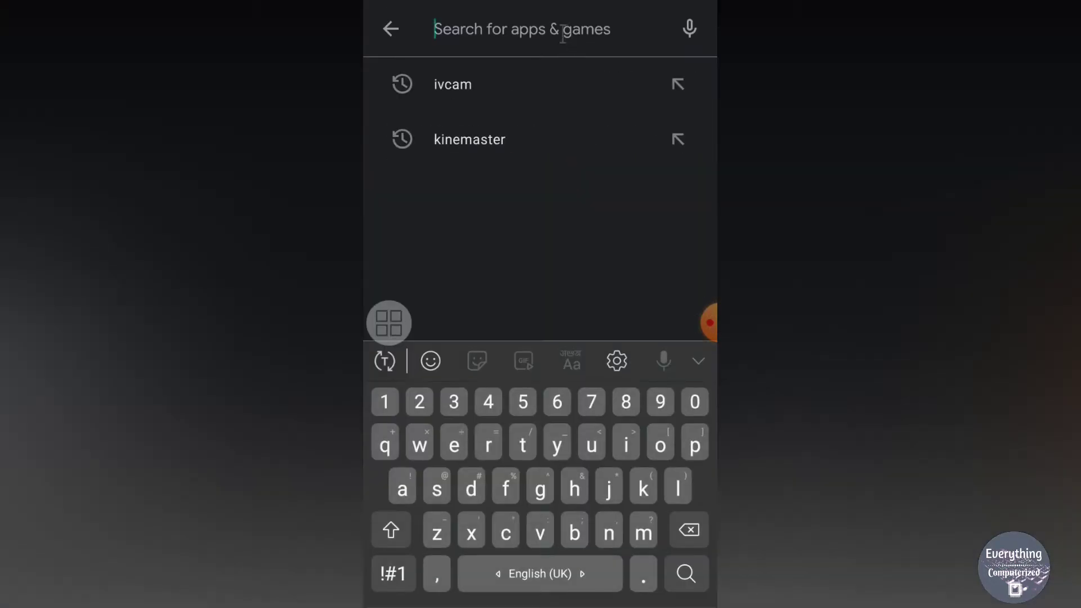
{"action": "type", "text": "droid"}
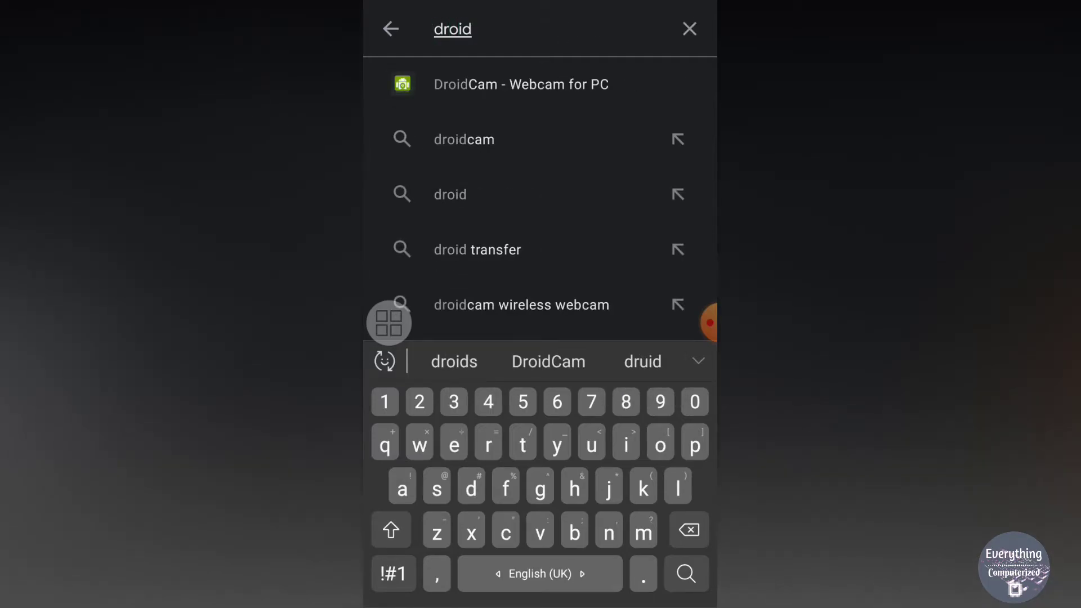
{"action": "type", "text": "cam"}
{"action": "key", "text": "Return"}
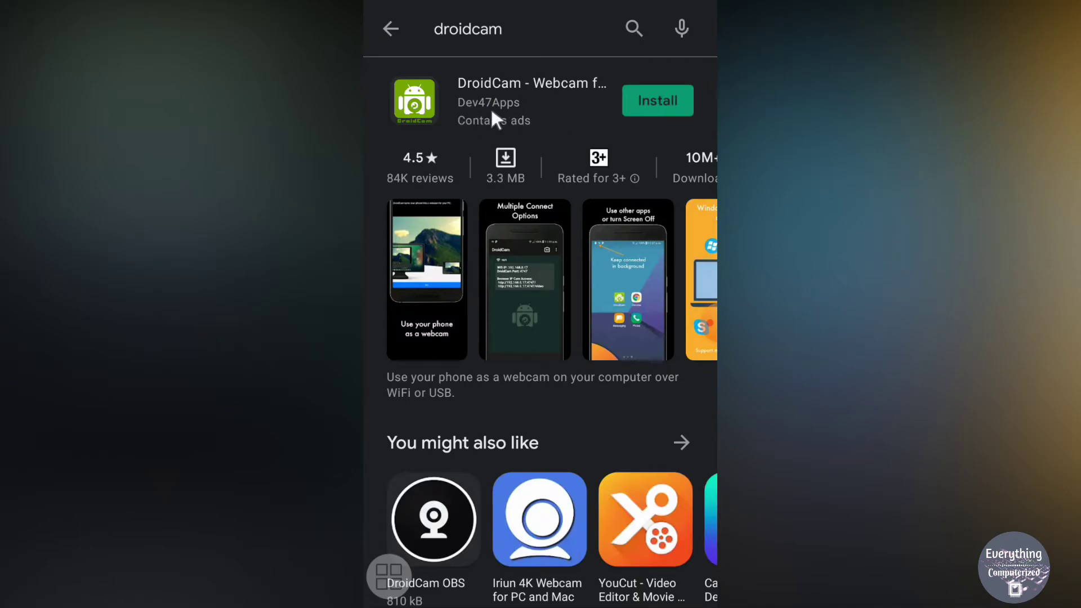
{"action": "left_click", "coordinate": [436, 113]}
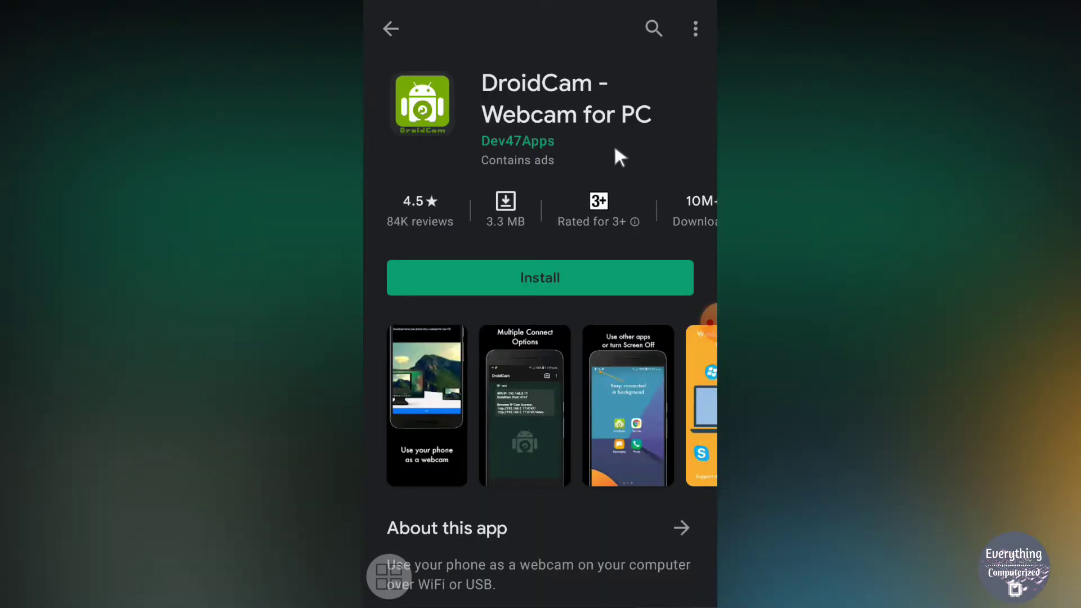
{"action": "left_click", "coordinate": [545, 275]}
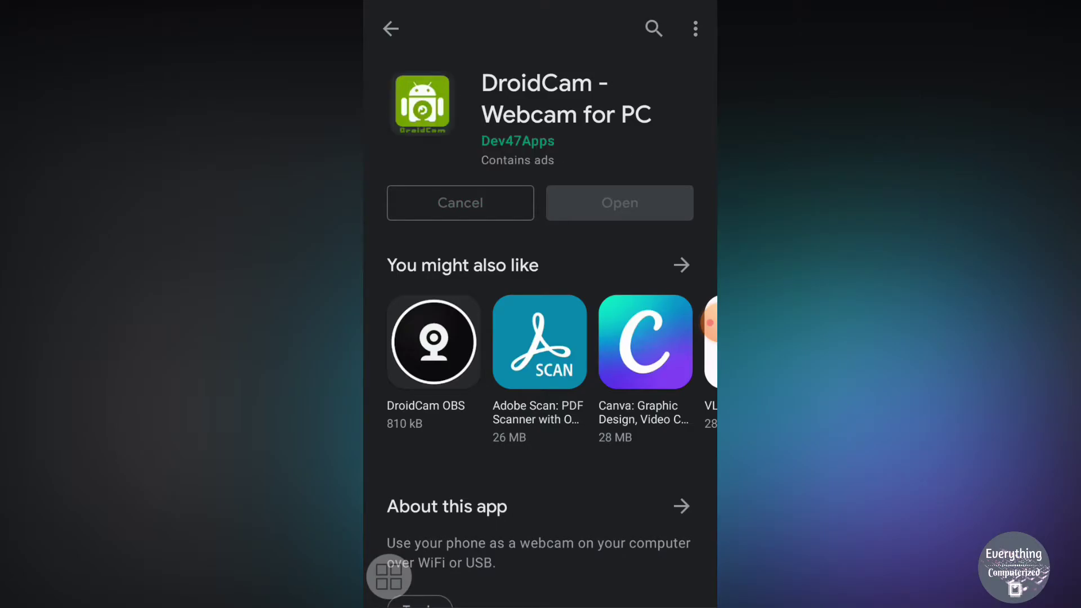
Leave the Play Store for the phone's home screen and show all apps.
{"action": "right_click", "coordinate": [579, 270]}
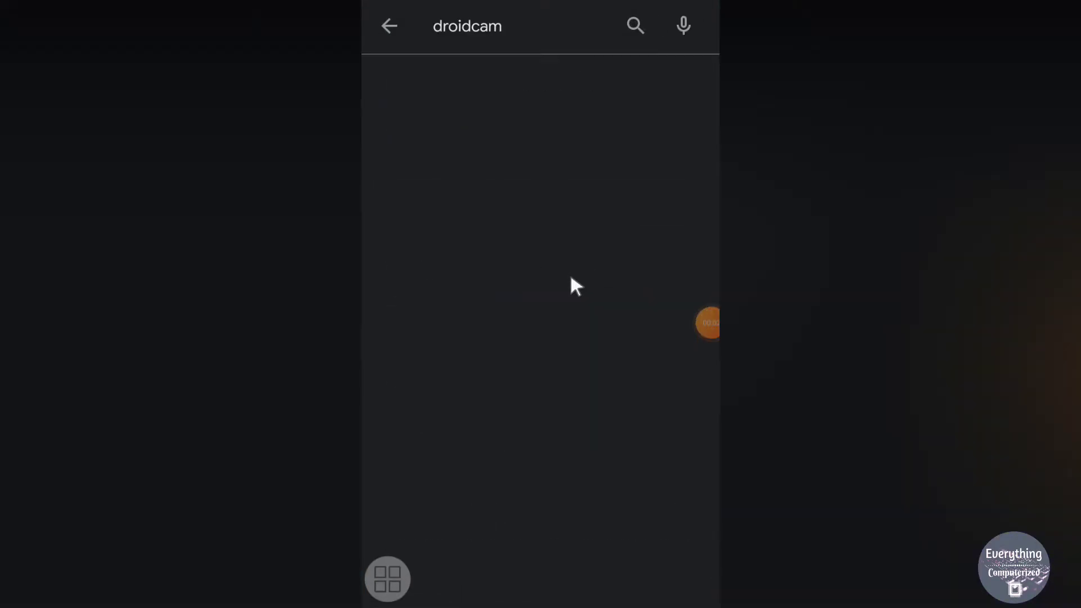
{"action": "right_click", "coordinate": [571, 277]}
{"action": "right_click", "coordinate": [570, 282]}
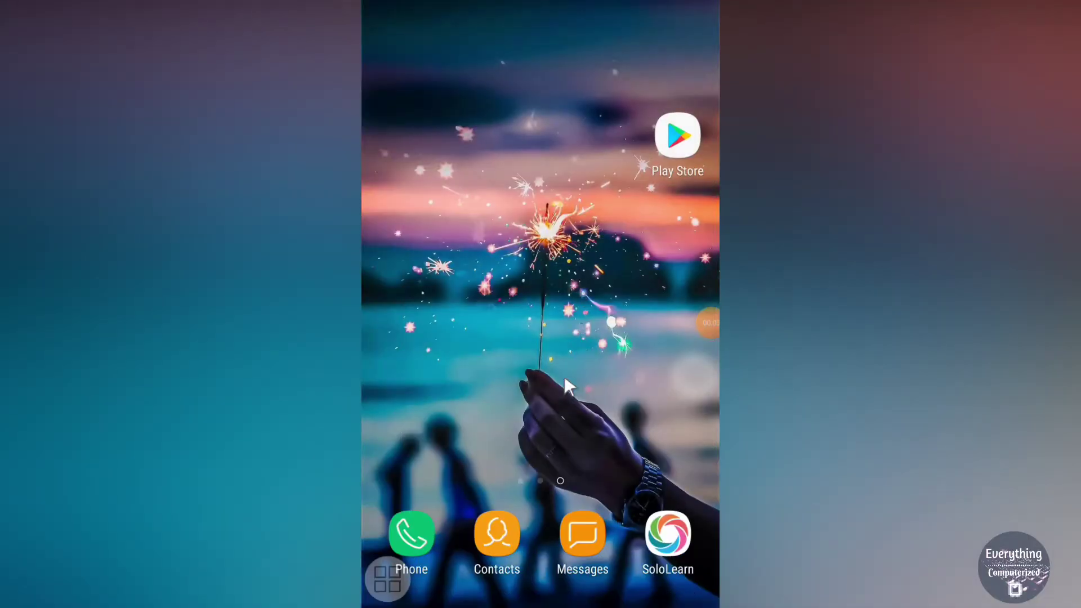
{"action": "left_click_drag", "start_coordinate": [628, 459], "coordinate": [595, 276]}
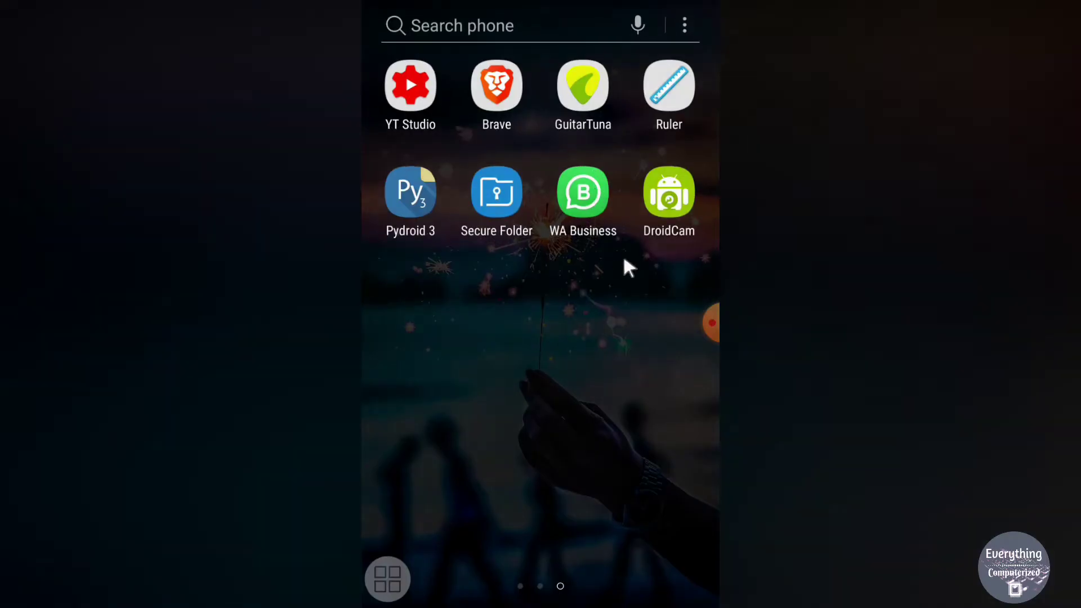
Launch DroidCam, finish its help pages, and allow camera and audio recording access.
{"action": "left_click", "coordinate": [673, 198]}
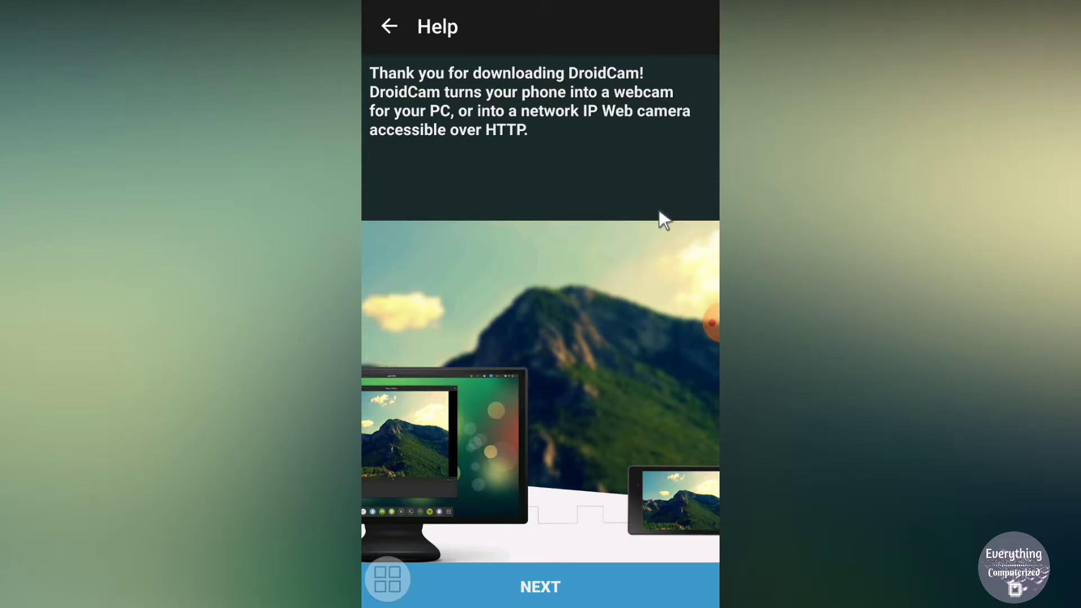
{"action": "left_click", "coordinate": [551, 587]}
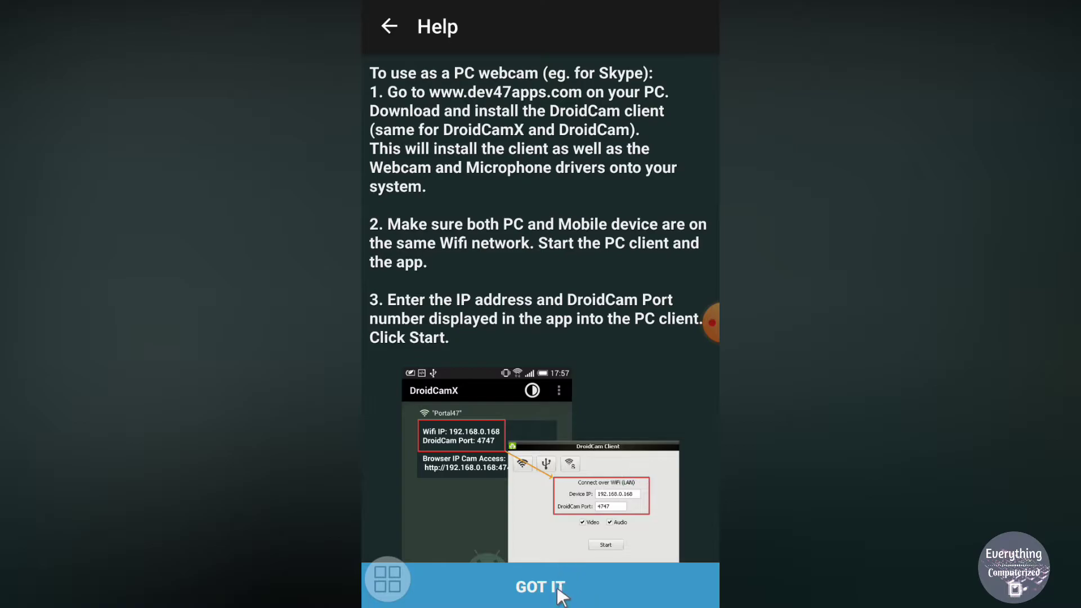
{"action": "left_click", "coordinate": [580, 585]}
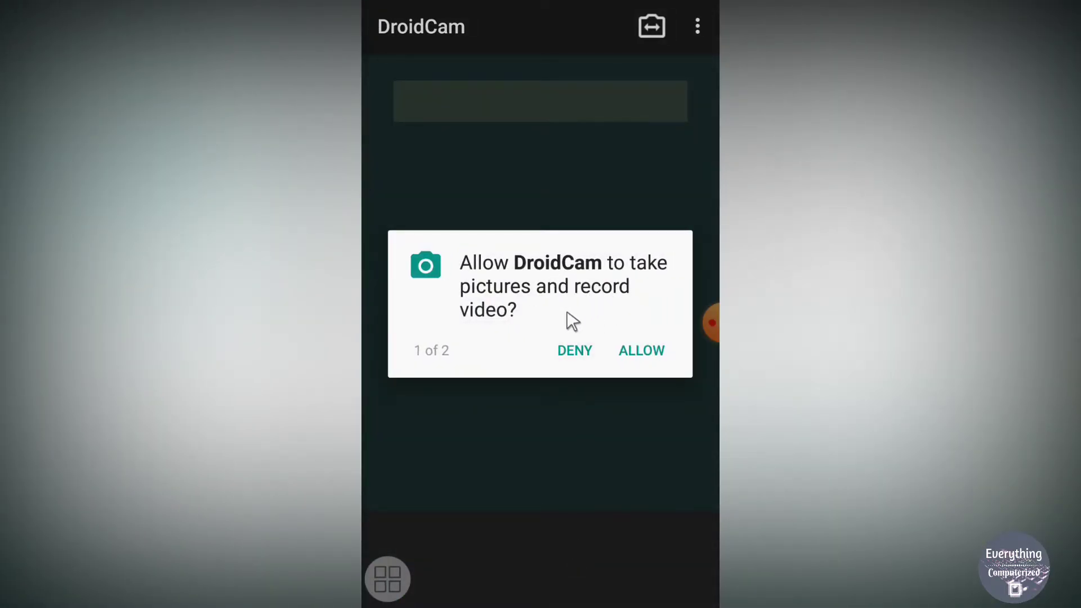
{"action": "left_click", "coordinate": [643, 351]}
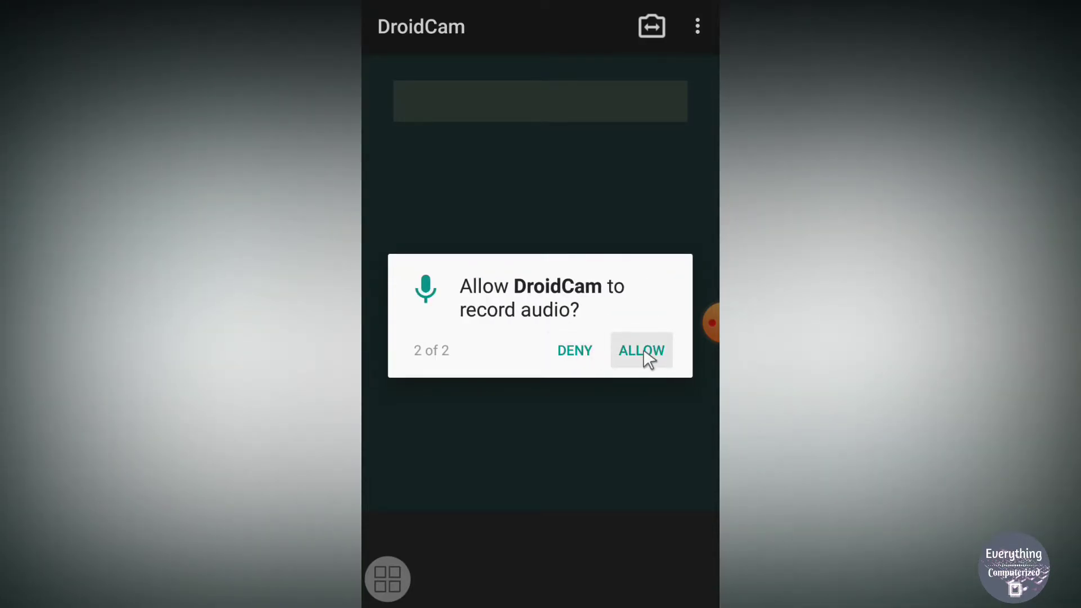
{"action": "left_click", "coordinate": [643, 350]}
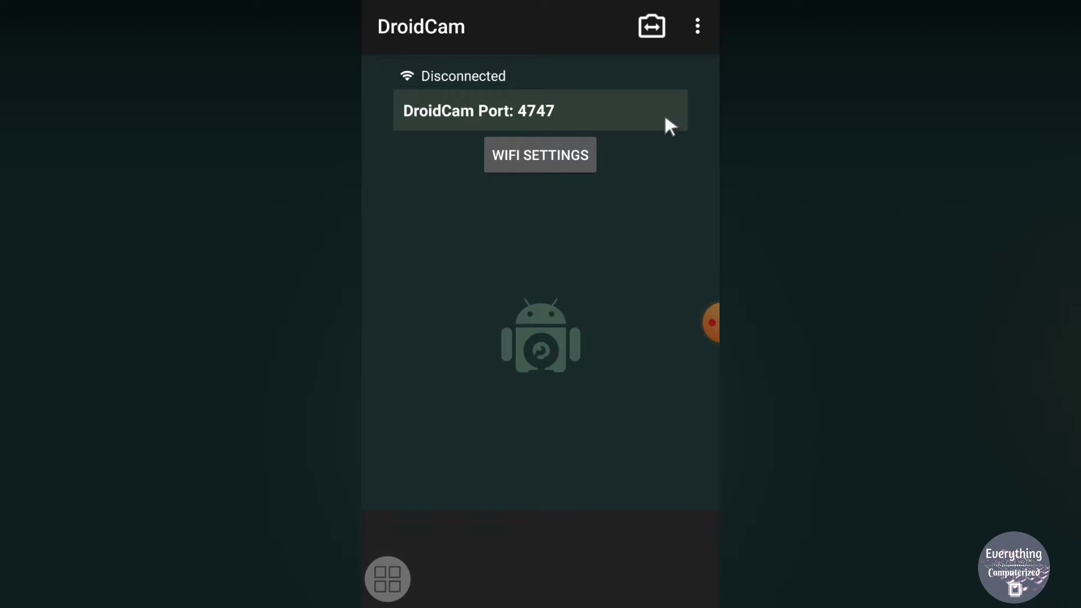
{"action": "left_click", "coordinate": [647, 33]}
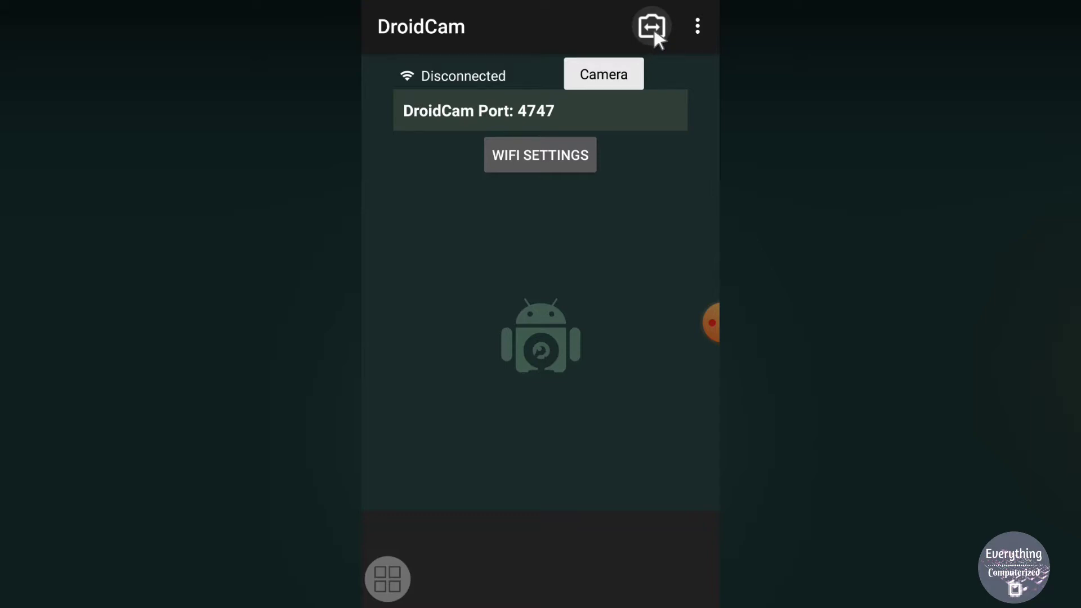
Select the Front camera in DroidCam's Select Camera list.
{"action": "left_click", "coordinate": [654, 30]}
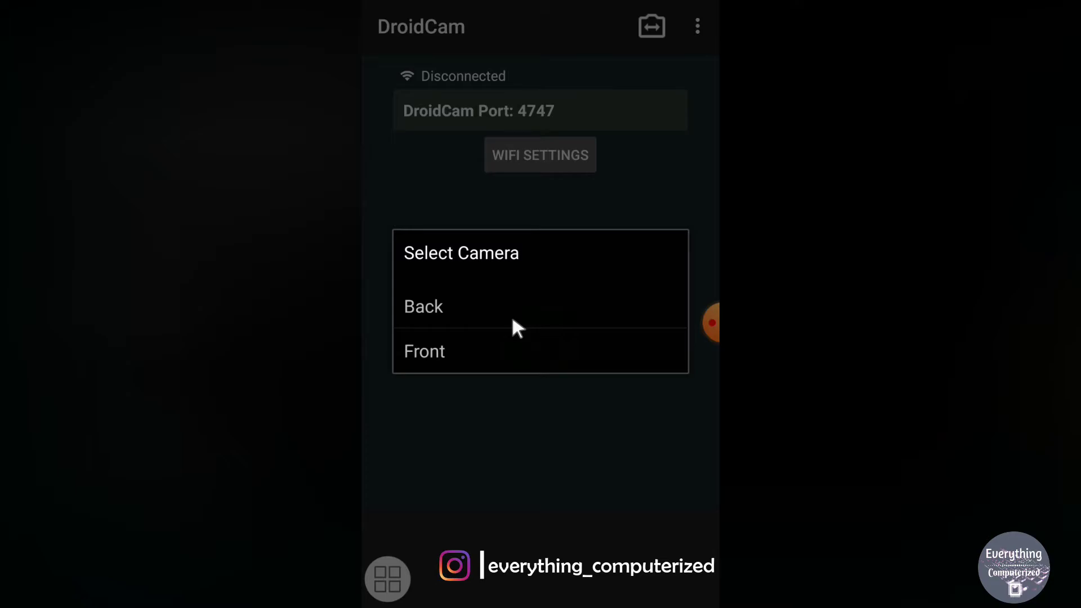
{"action": "left_click", "coordinate": [436, 353]}
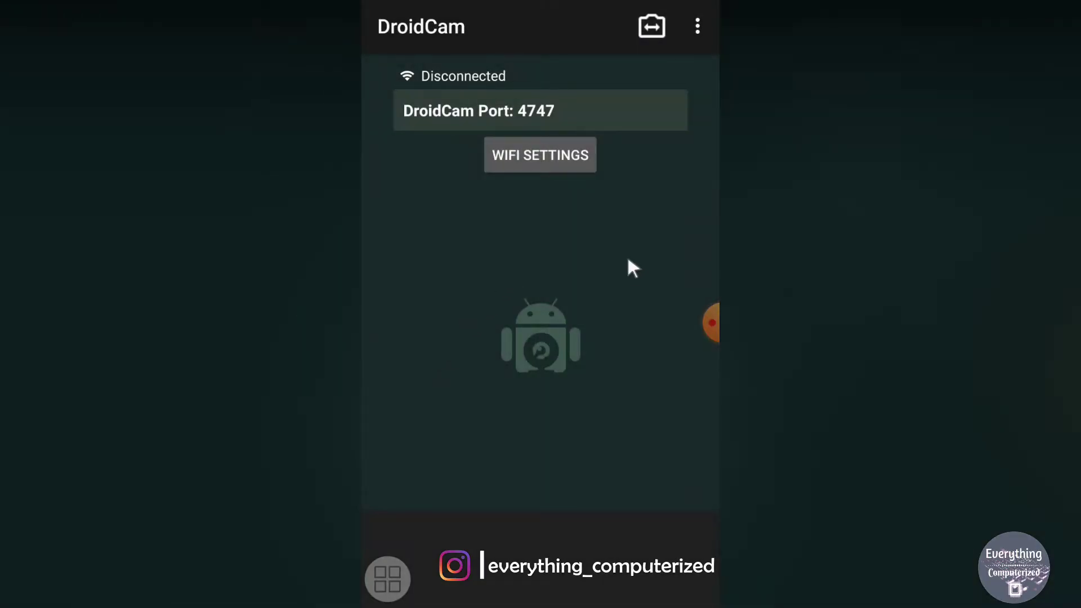
Open DroidCam Settings and review its Camera and Microphone settings pages.
{"action": "left_click", "coordinate": [698, 28]}
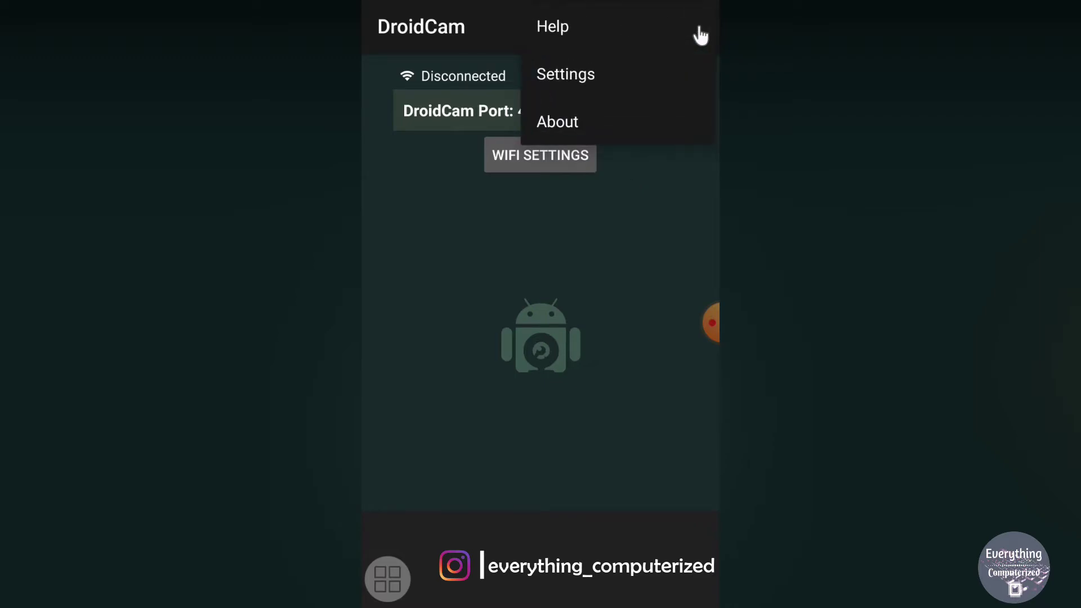
{"action": "left_click", "coordinate": [593, 85]}
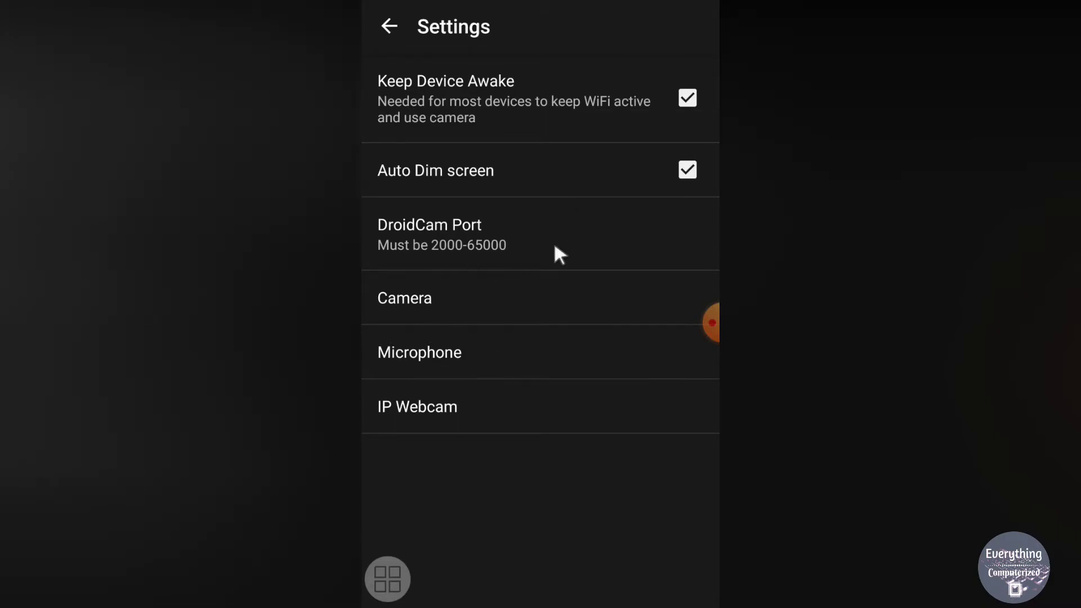
{"action": "left_click", "coordinate": [459, 299]}
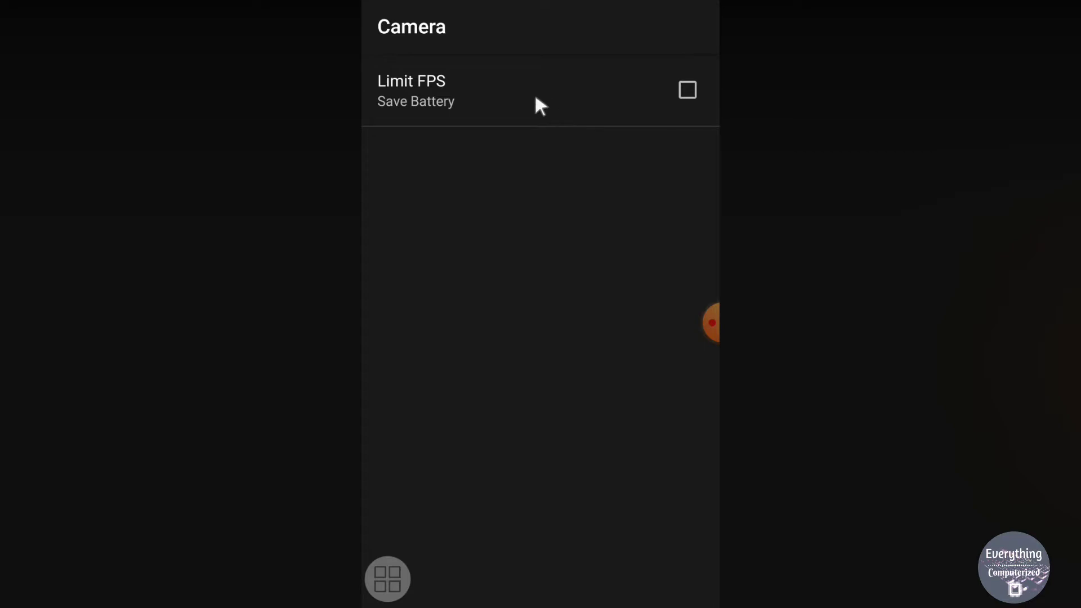
{"action": "key", "text": "Escape"}
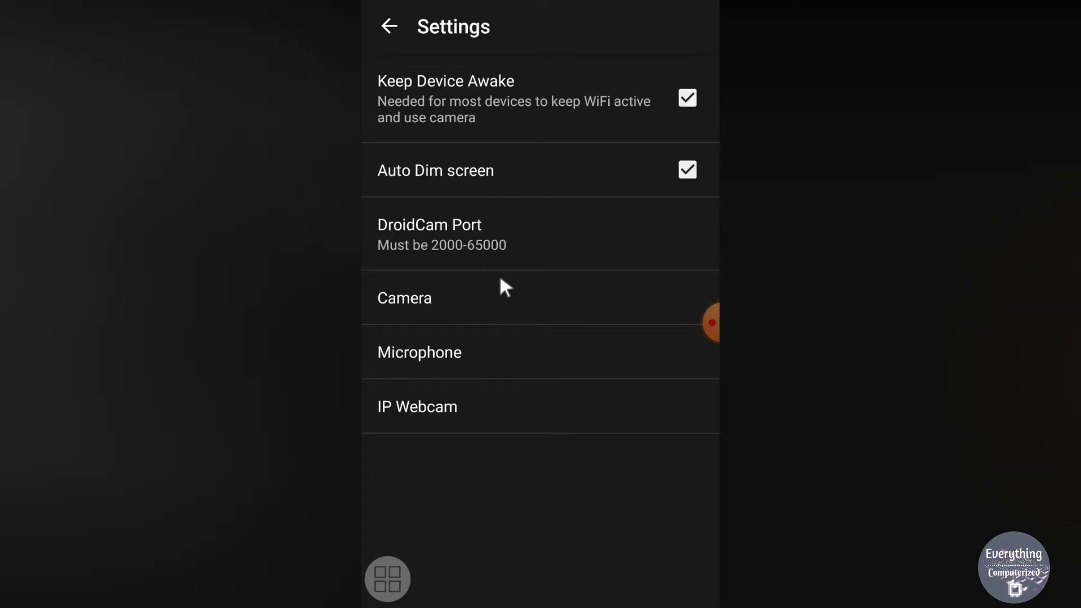
{"action": "left_click", "coordinate": [462, 355]}
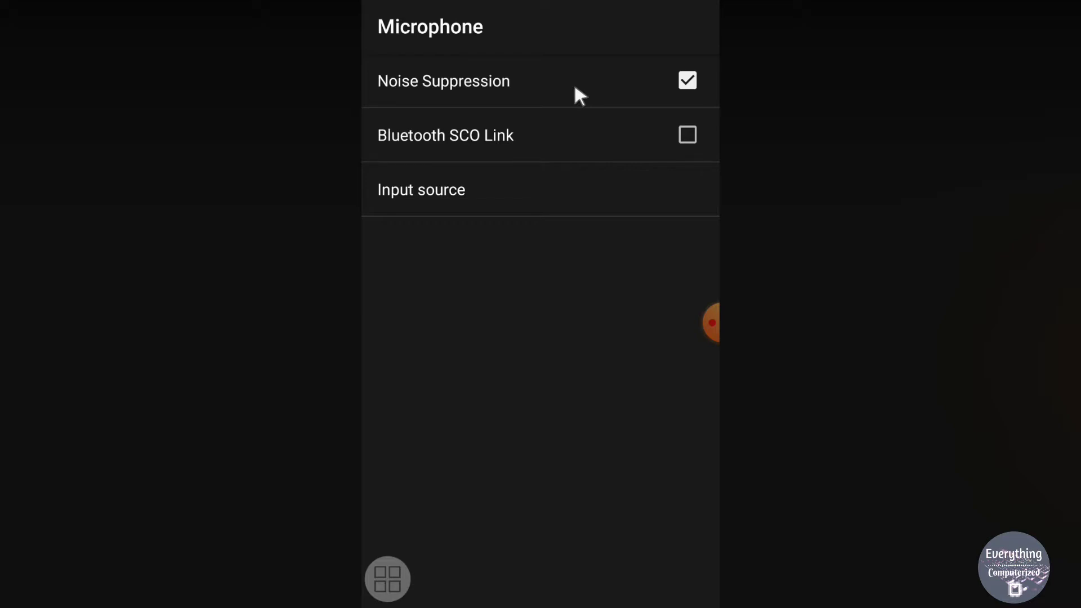
{"action": "right_click", "coordinate": [571, 282]}
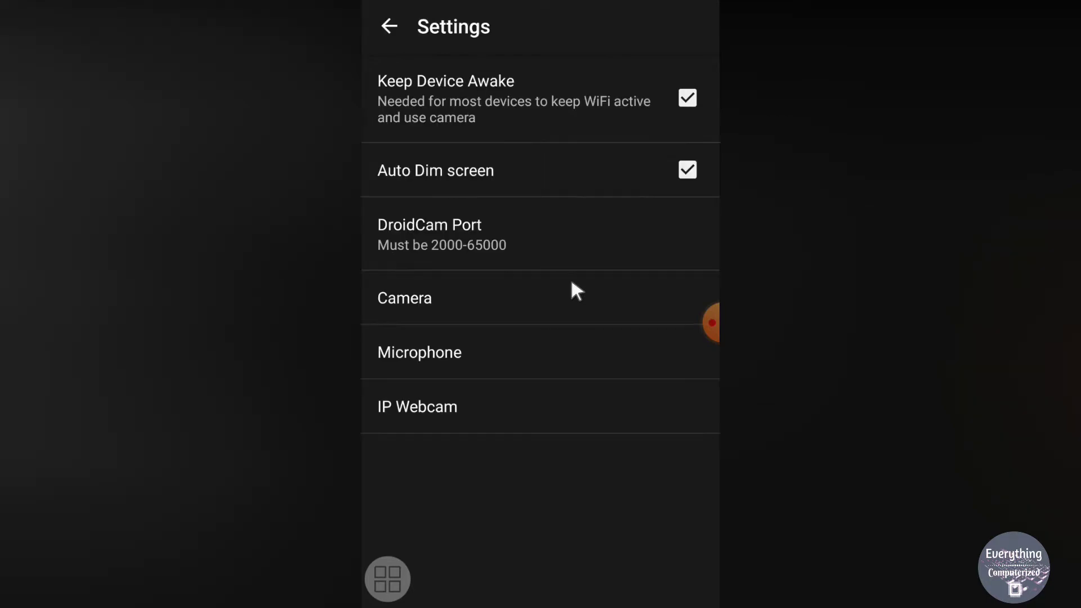
Open About phone > Software information in Android Settings.
{"action": "right_click", "coordinate": [563, 75]}
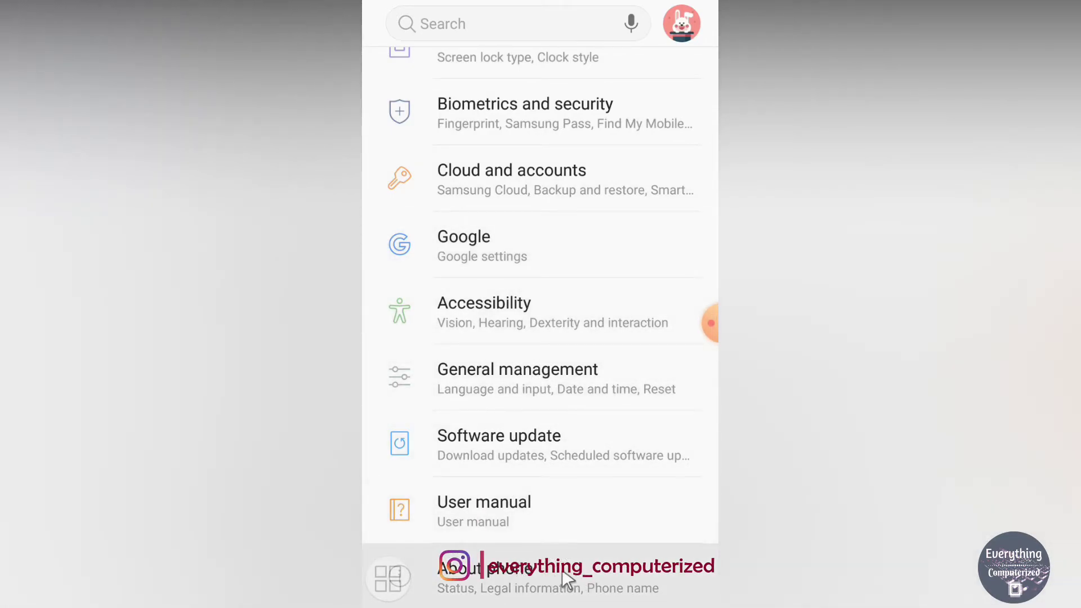
{"action": "left_click", "coordinate": [562, 570]}
{"action": "scroll", "coordinate": [540, 475], "scroll_direction": "down", "scroll_amount": 3}
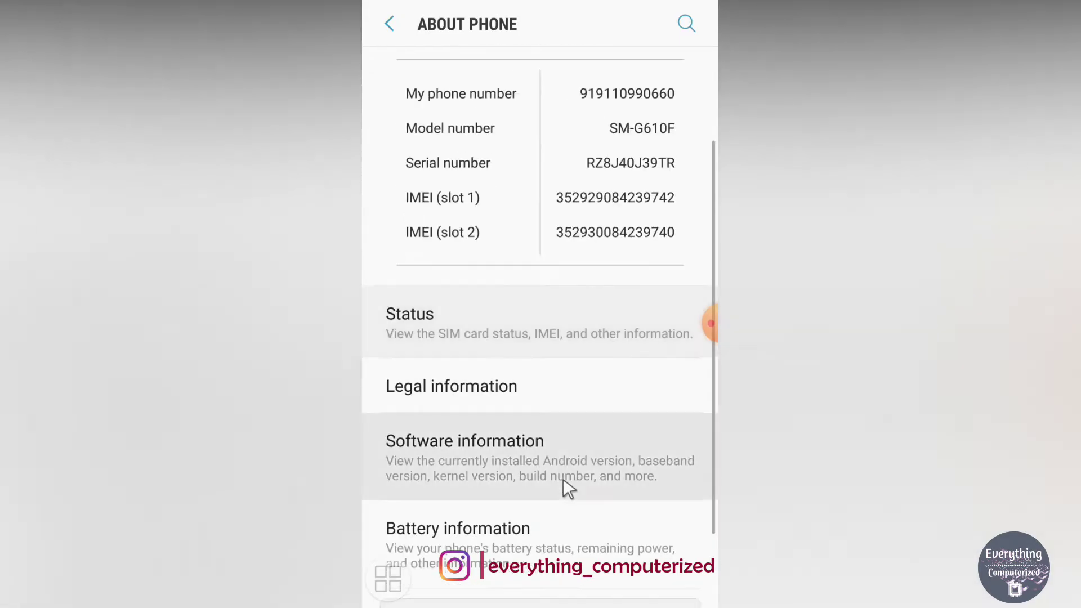
{"action": "left_click", "coordinate": [535, 470]}
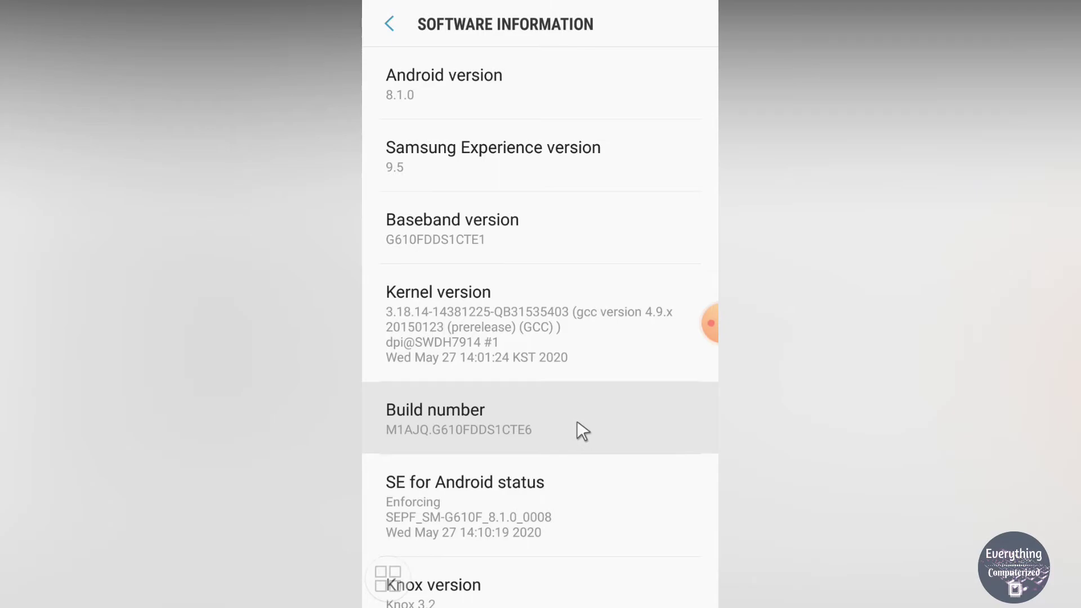
Tap Build number repeatedly and enter the phone PIN to enable developer mode, then go back.
{"action": "left_click", "coordinate": [532, 416]}
{"action": "left_click", "coordinate": [532, 416]}
{"action": "double_click", "coordinate": [531, 416]}
{"action": "left_click", "coordinate": [531, 416]}
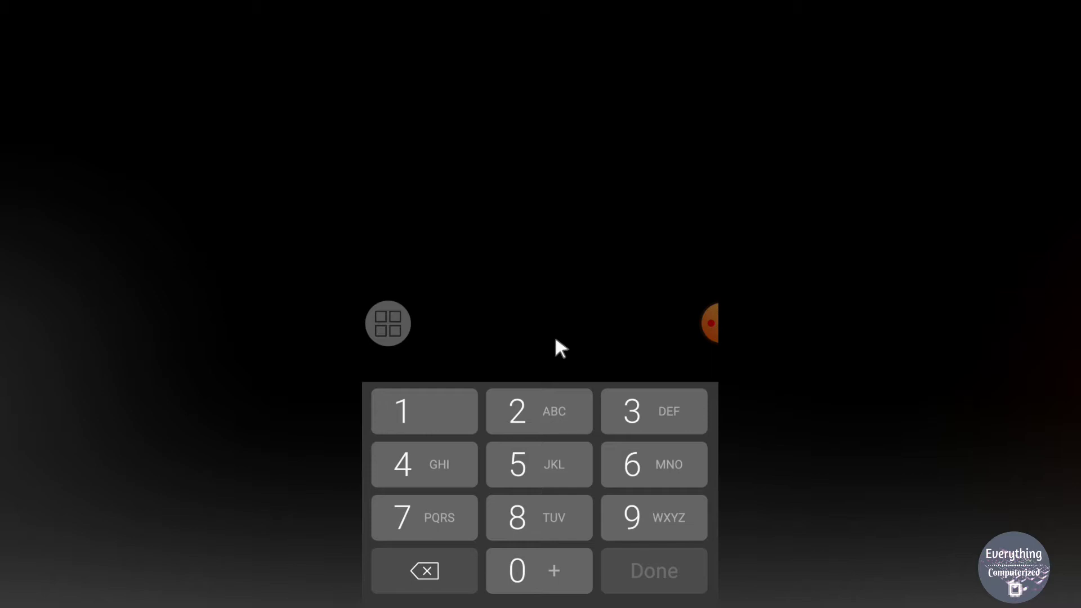
{"action": "key", "text": "1"}
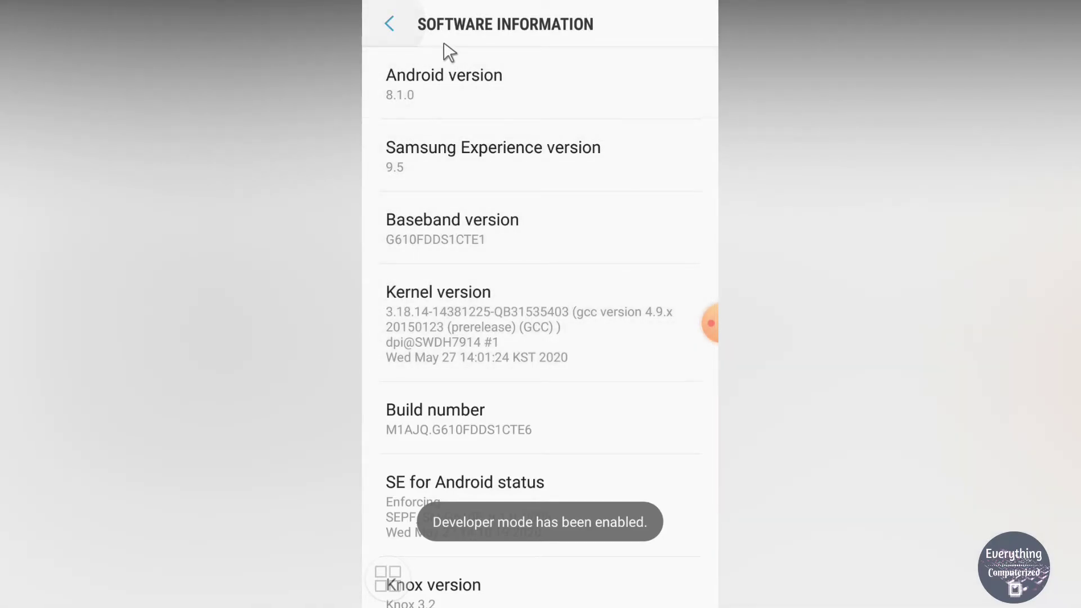
{"action": "right_click", "coordinate": [446, 46]}
{"action": "right_click", "coordinate": [452, 43]}
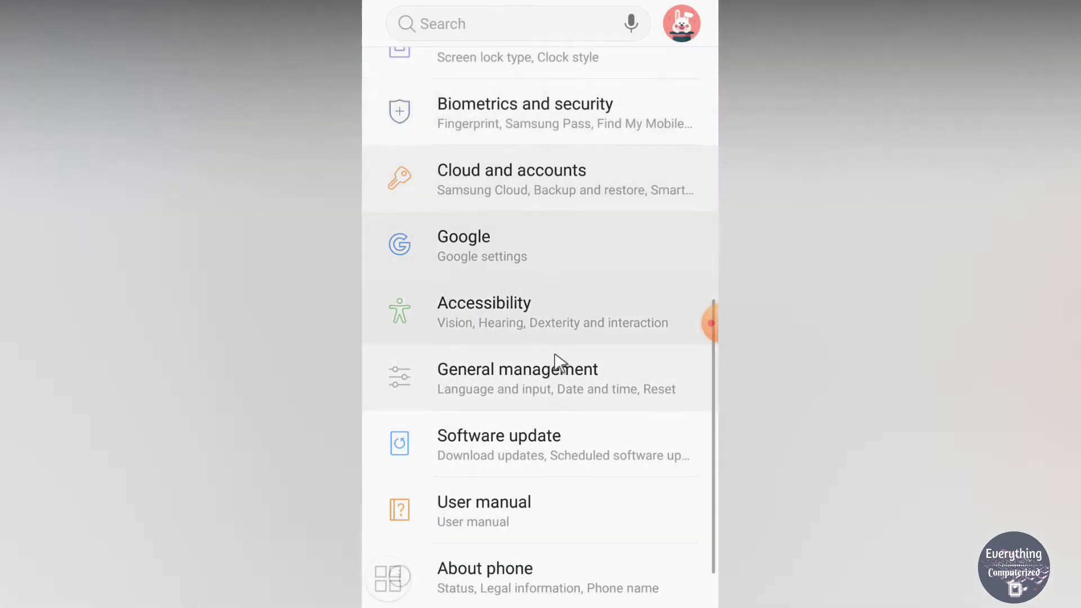
Switch on USB debugging in Developer options and confirm the prompt.
{"action": "scroll", "coordinate": [556, 356], "scroll_direction": "down", "scroll_amount": 2}
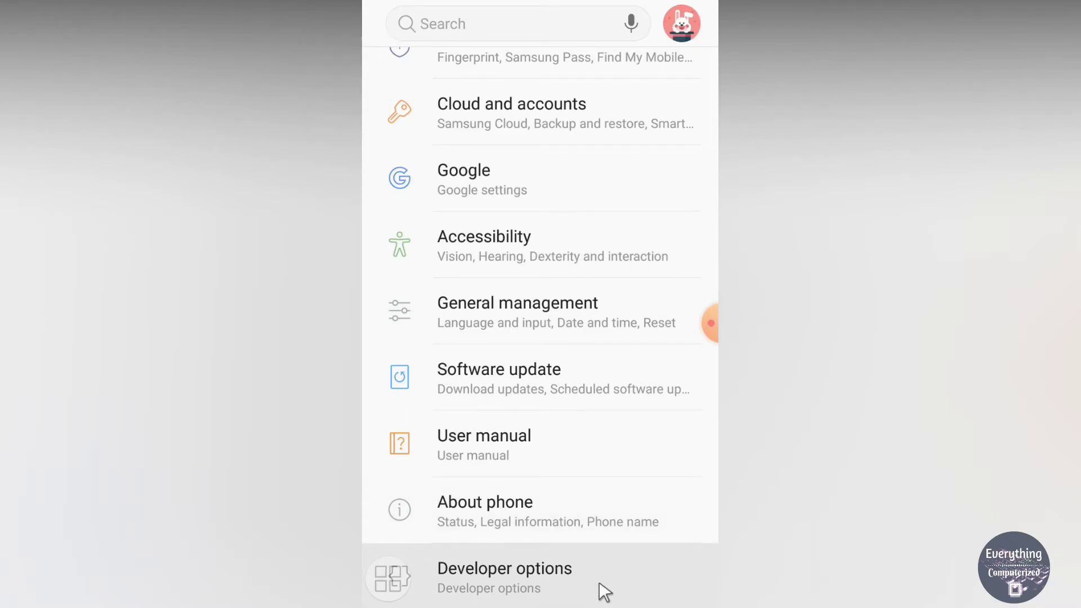
{"action": "scroll", "coordinate": [599, 581], "scroll_direction": "down", "scroll_amount": 1}
{"action": "left_click", "coordinate": [647, 595]}
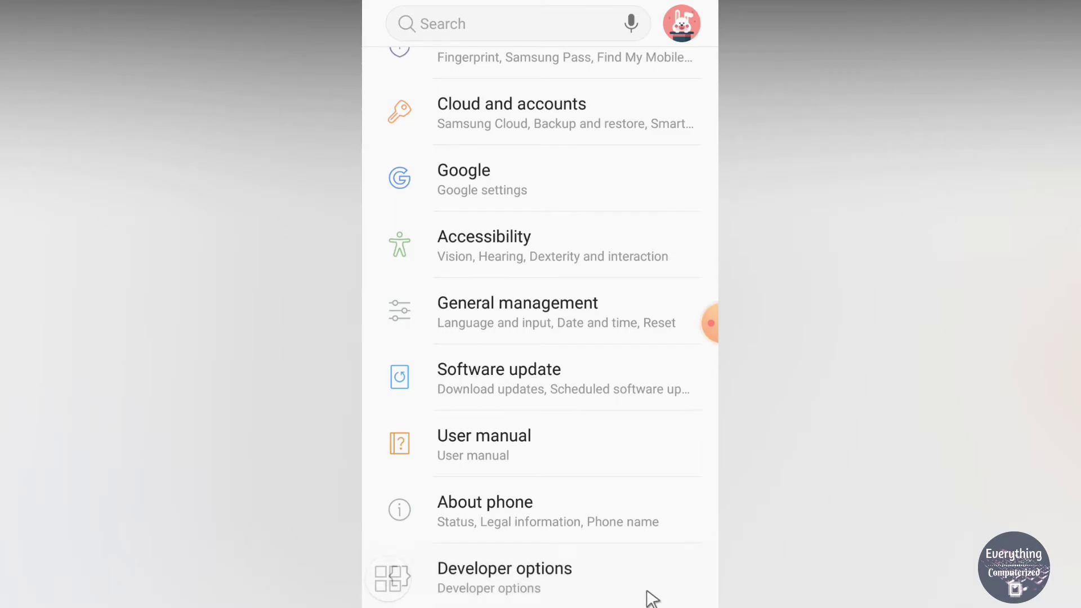
{"action": "left_click_drag", "start_coordinate": [609, 512], "coordinate": [598, 306]}
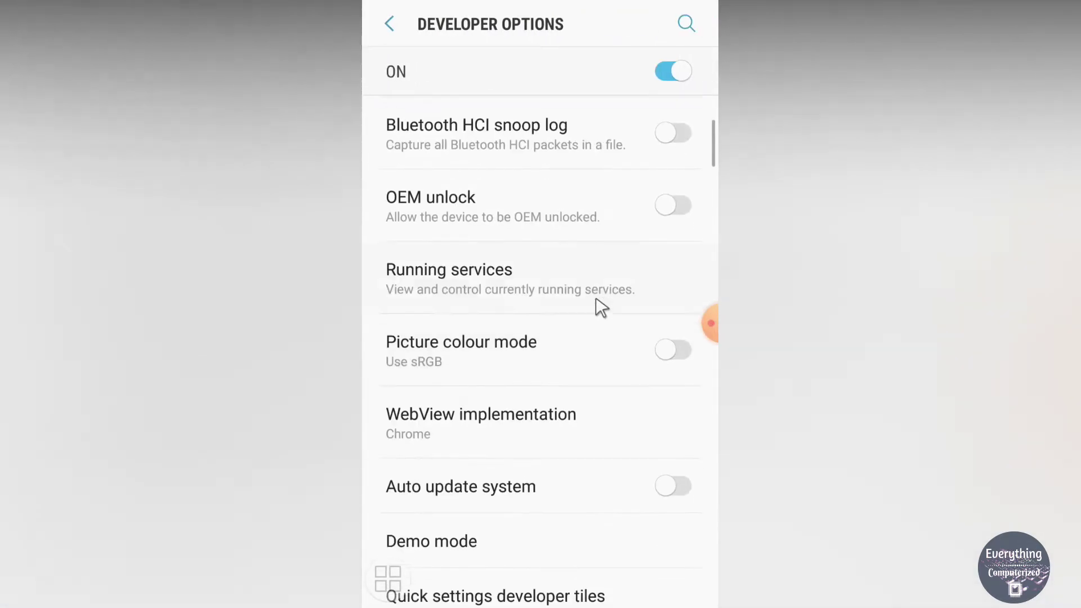
{"action": "left_click_drag", "start_coordinate": [531, 519], "coordinate": [526, 280]}
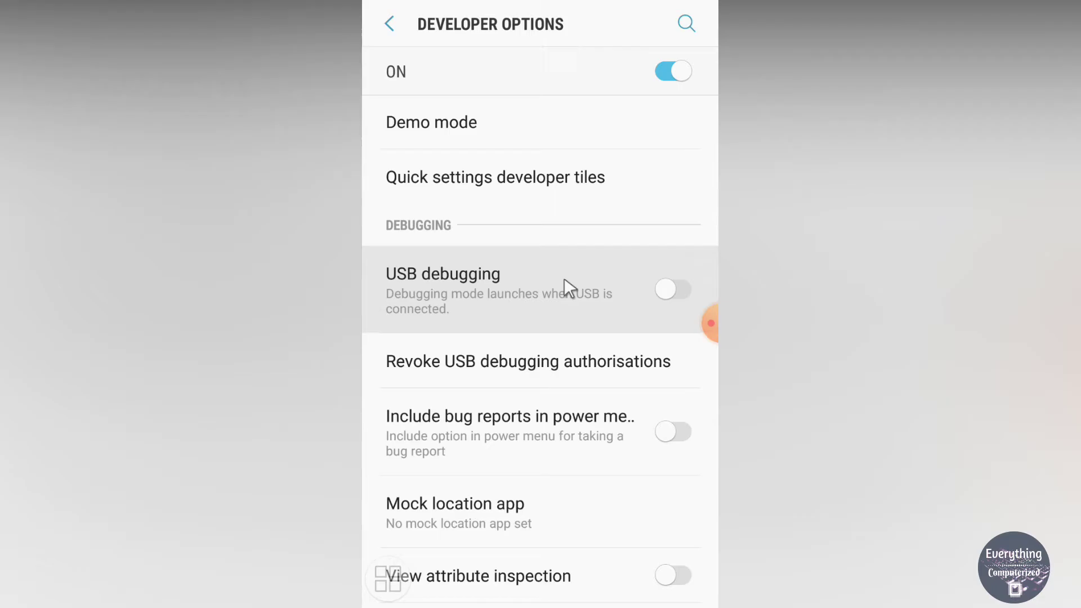
{"action": "left_click", "coordinate": [666, 290]}
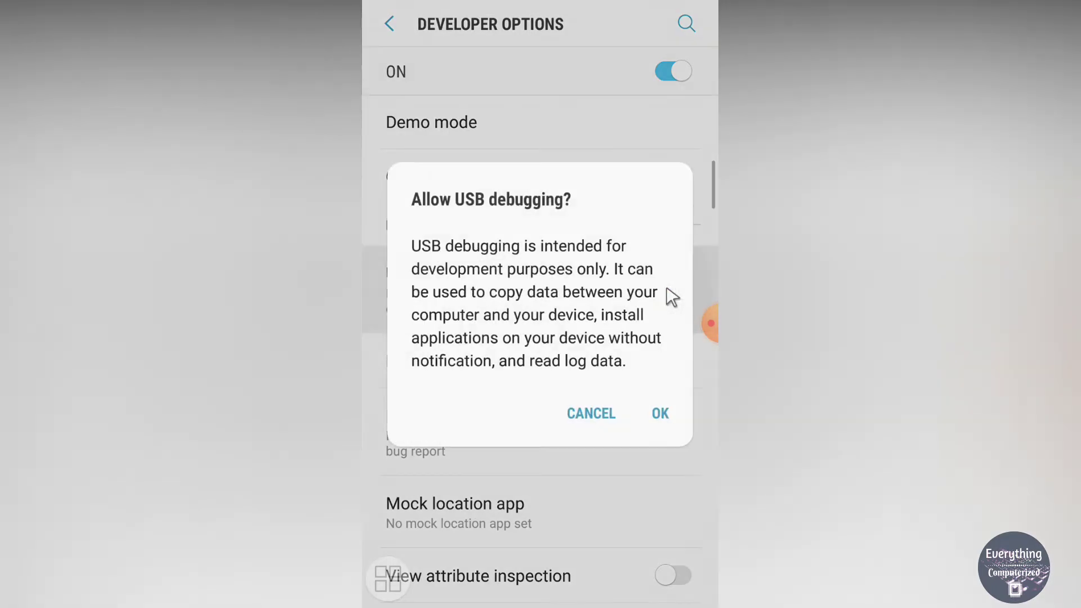
{"action": "left_click", "coordinate": [654, 417]}
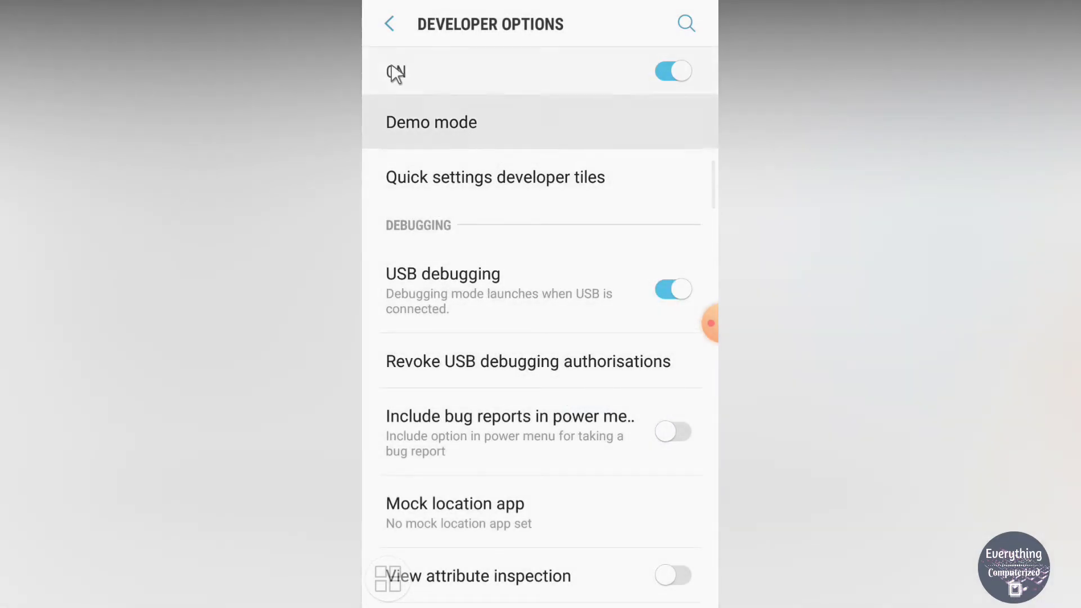
{"action": "left_click", "coordinate": [394, 28]}
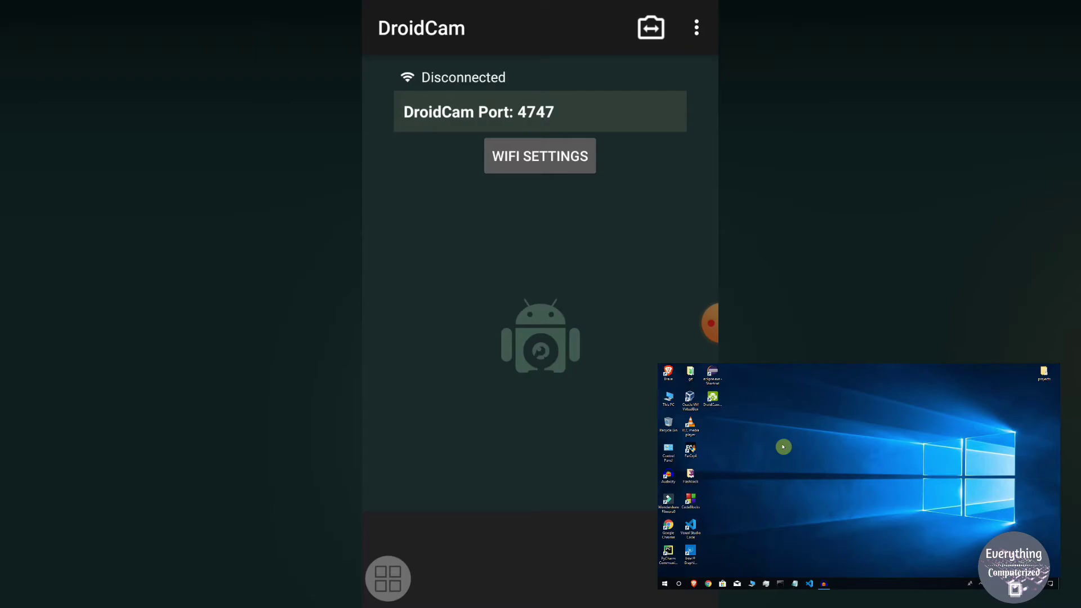
Refresh the Windows desktop and launch the DroidCam Client from its desktop shortcut.
{"action": "right_click", "coordinate": [313, 112]}
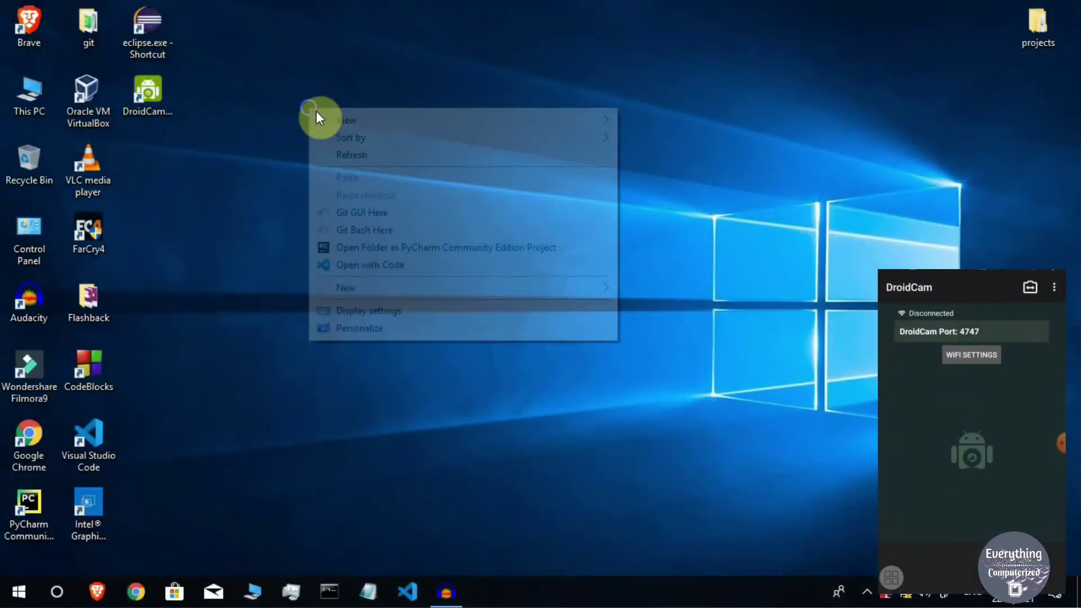
{"action": "left_click", "coordinate": [355, 160]}
{"action": "double_click", "coordinate": [160, 86]}
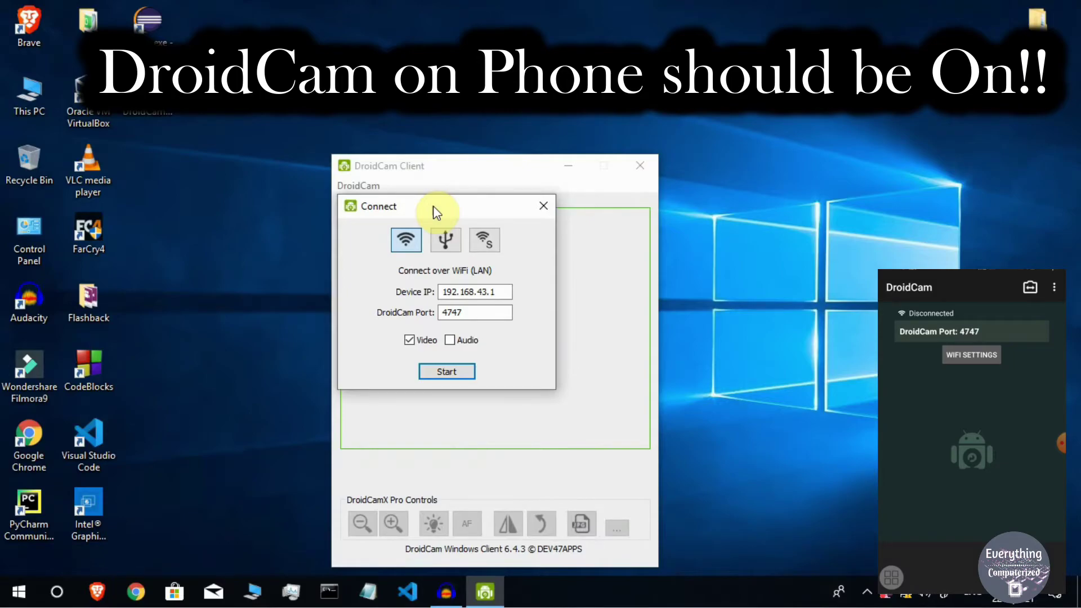
Set the Connect dialog to USB mode so it lists phone SM-G610F on port 4747.
{"action": "left_click_drag", "start_coordinate": [433, 205], "coordinate": [474, 209]}
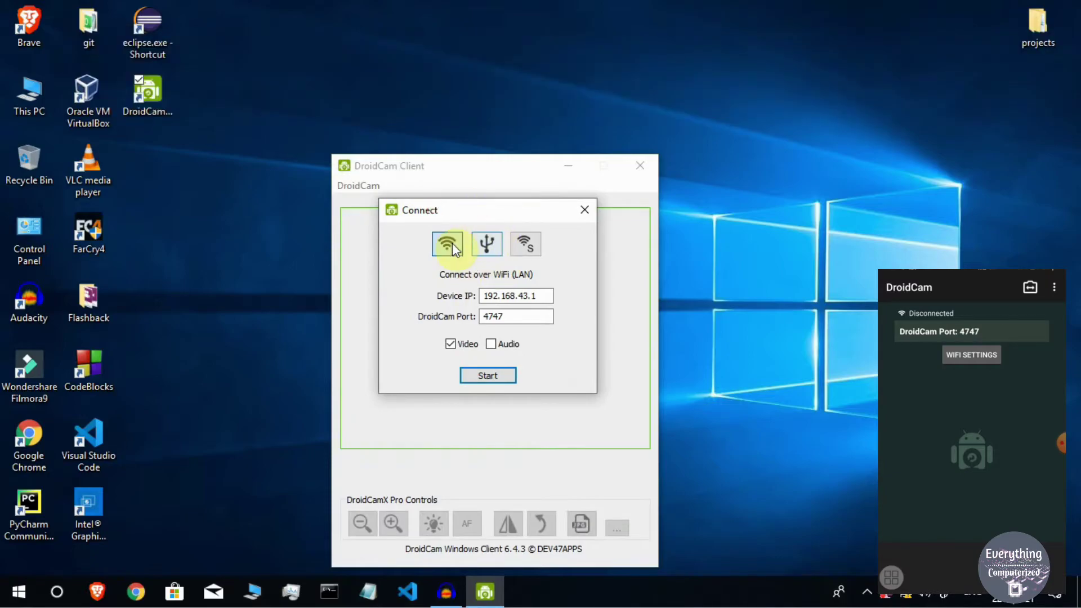
{"action": "left_click", "coordinate": [487, 253]}
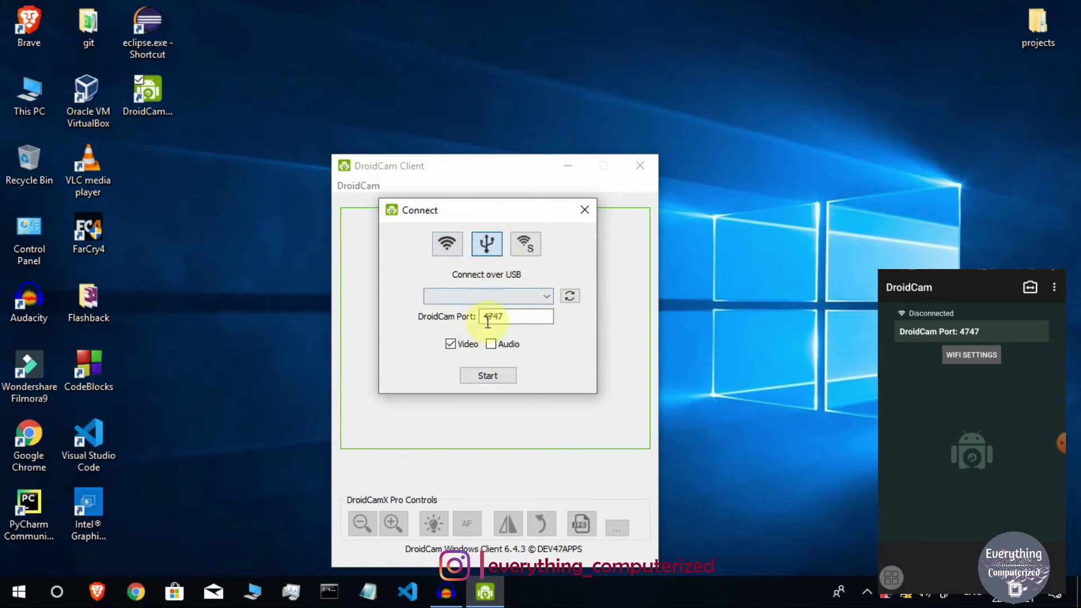
{"action": "left_click_drag", "start_coordinate": [504, 197], "coordinate": [512, 167]}
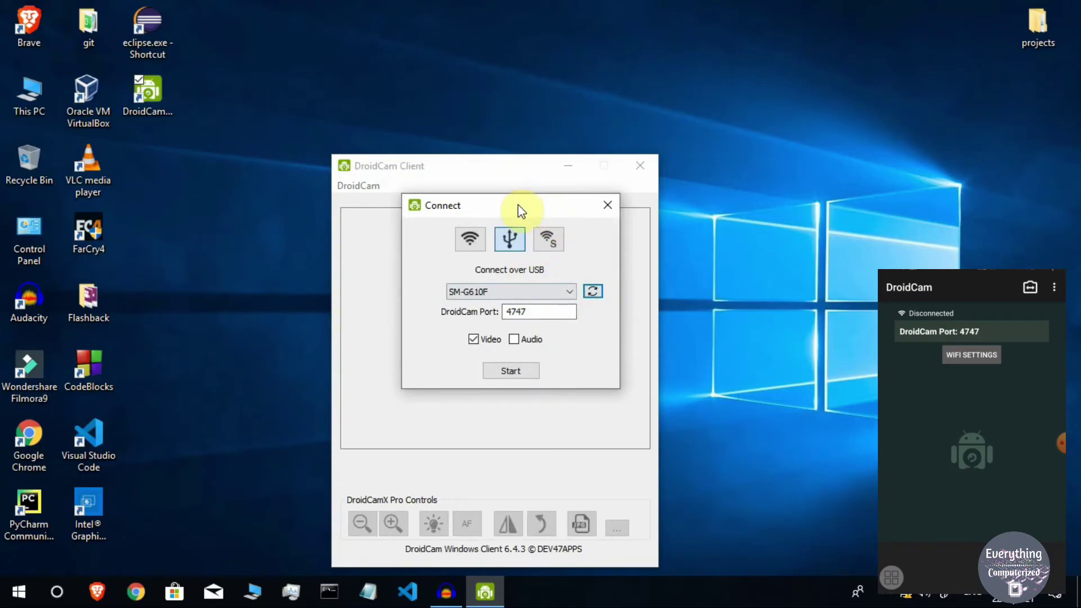
{"action": "left_click_drag", "start_coordinate": [519, 206], "coordinate": [507, 177]}
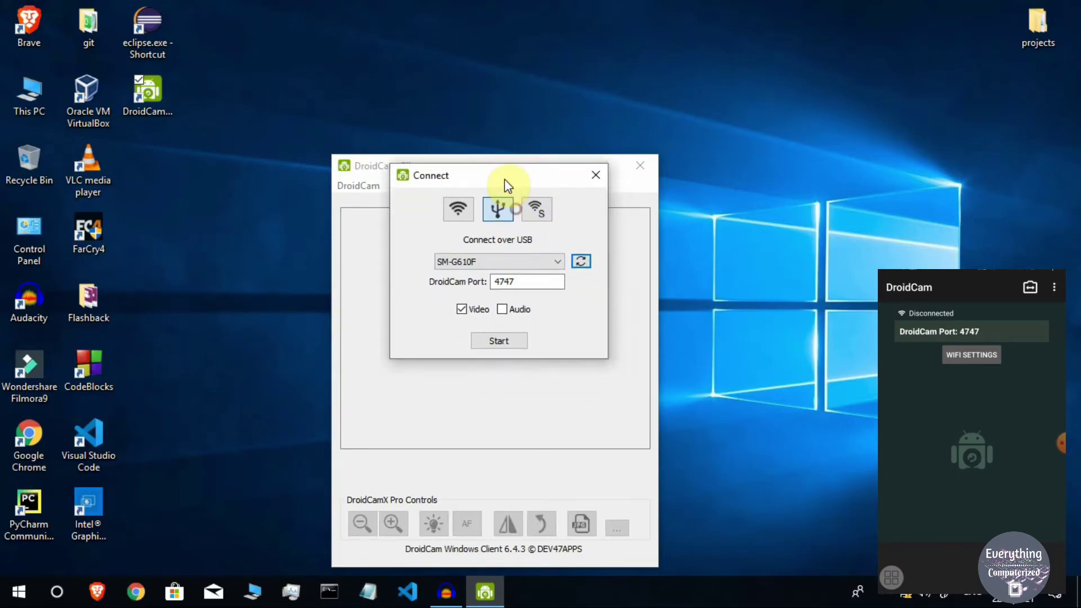
Refresh the USB device list and select the SM-G610F phone.
{"action": "left_click", "coordinate": [589, 258]}
{"action": "left_click", "coordinate": [558, 265]}
{"action": "left_click", "coordinate": [543, 274]}
{"action": "mouse_move", "coordinate": [496, 179]}
{"action": "left_mouse_down"}
{"action": "mouse_move", "coordinate": [483, 133]}
{"action": "mouse_move", "coordinate": [488, 181]}
{"action": "left_mouse_up"}
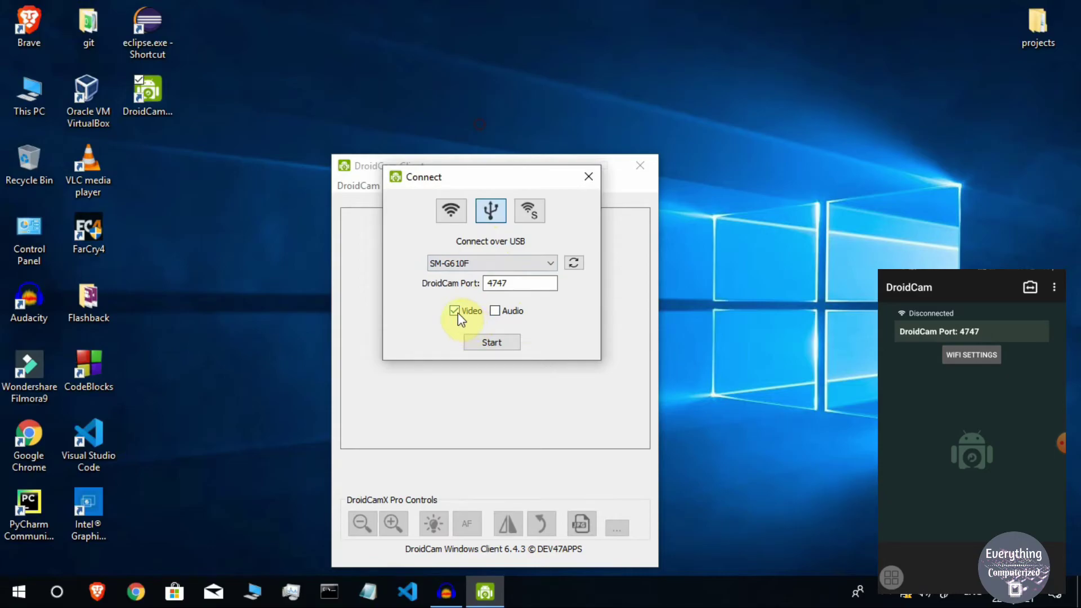
Enable audio and start the USB connection, then reposition the client window.
{"action": "left_click", "coordinate": [495, 314]}
{"action": "left_click", "coordinate": [499, 344]}
{"action": "left_click_drag", "start_coordinate": [509, 170], "coordinate": [581, 58]}
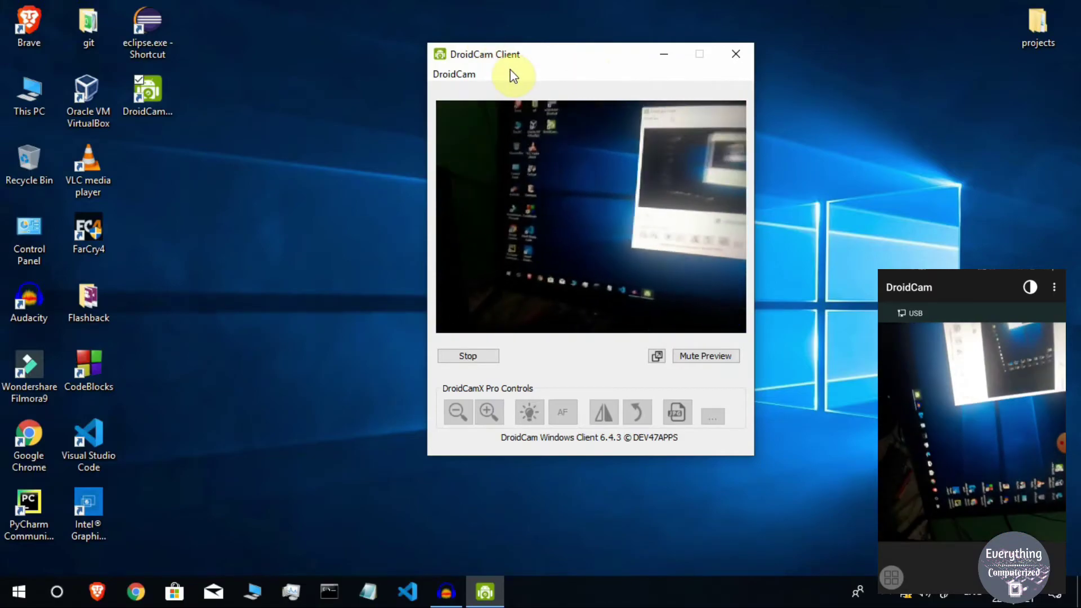
{"action": "mouse_move", "coordinate": [545, 52]}
{"action": "left_mouse_down"}
{"action": "mouse_move", "coordinate": [529, 72]}
{"action": "mouse_move", "coordinate": [531, 62]}
{"action": "left_mouse_up"}
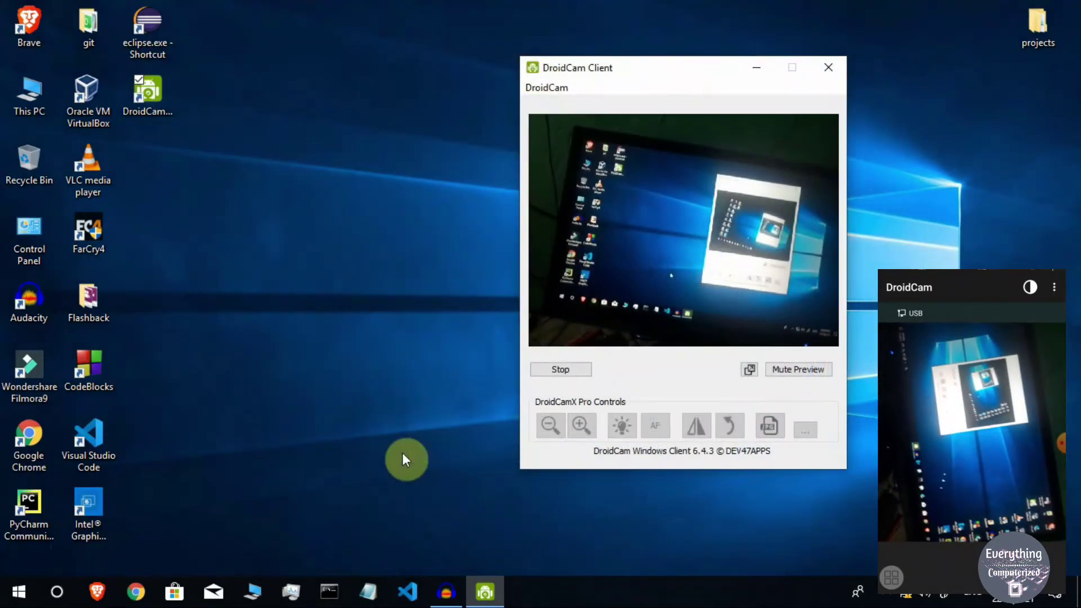
Launch Camera from Start search, check the phone's USB feed, then close Camera.
{"action": "left_click", "coordinate": [16, 594]}
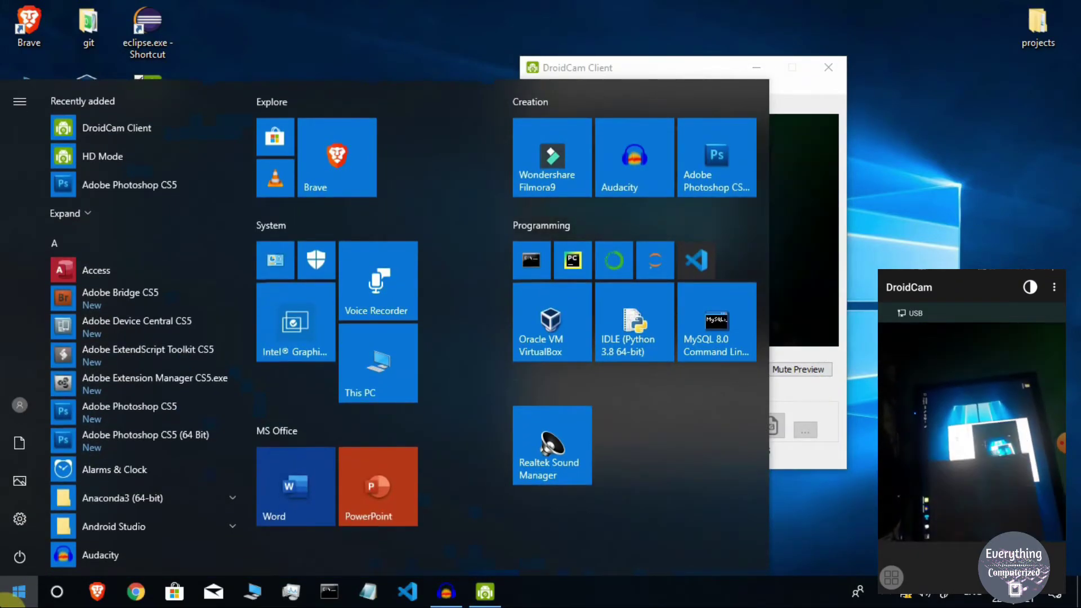
{"action": "type", "text": "ca"}
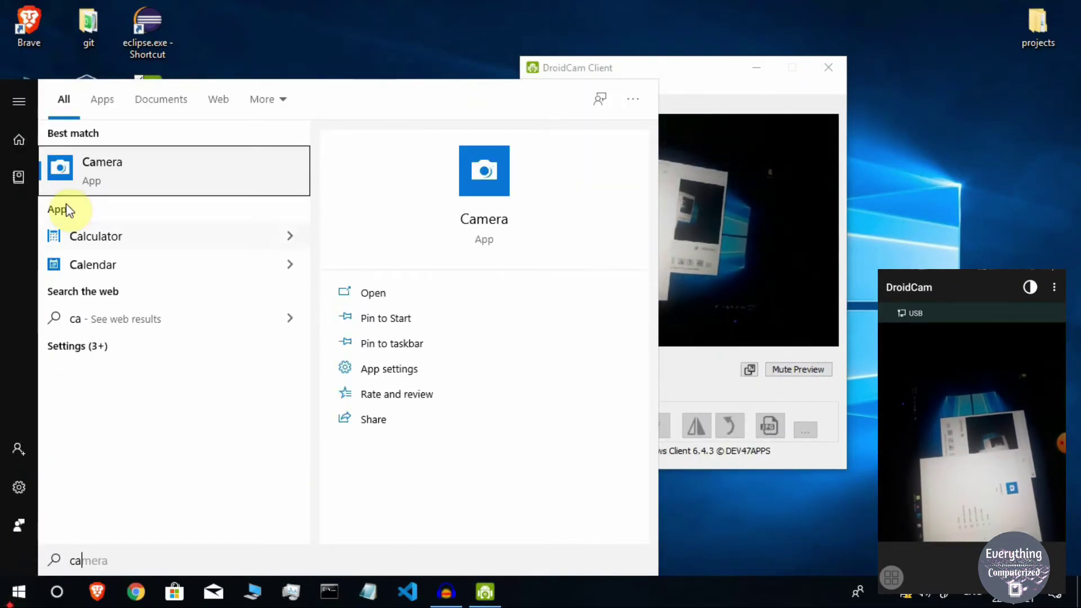
{"action": "left_click", "coordinate": [150, 179]}
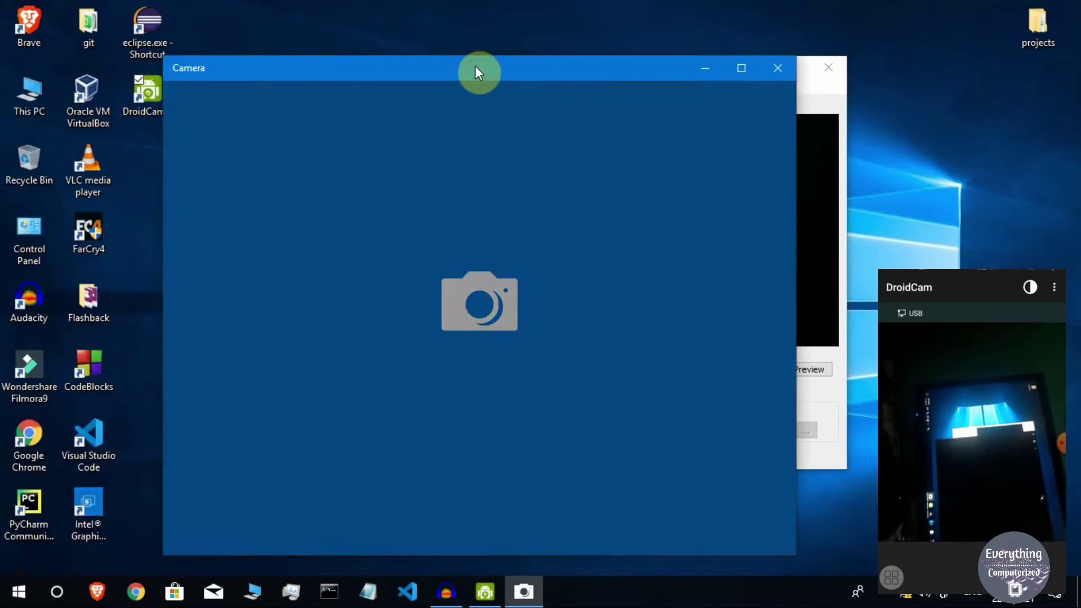
{"action": "left_click_drag", "start_coordinate": [476, 66], "coordinate": [492, 51]}
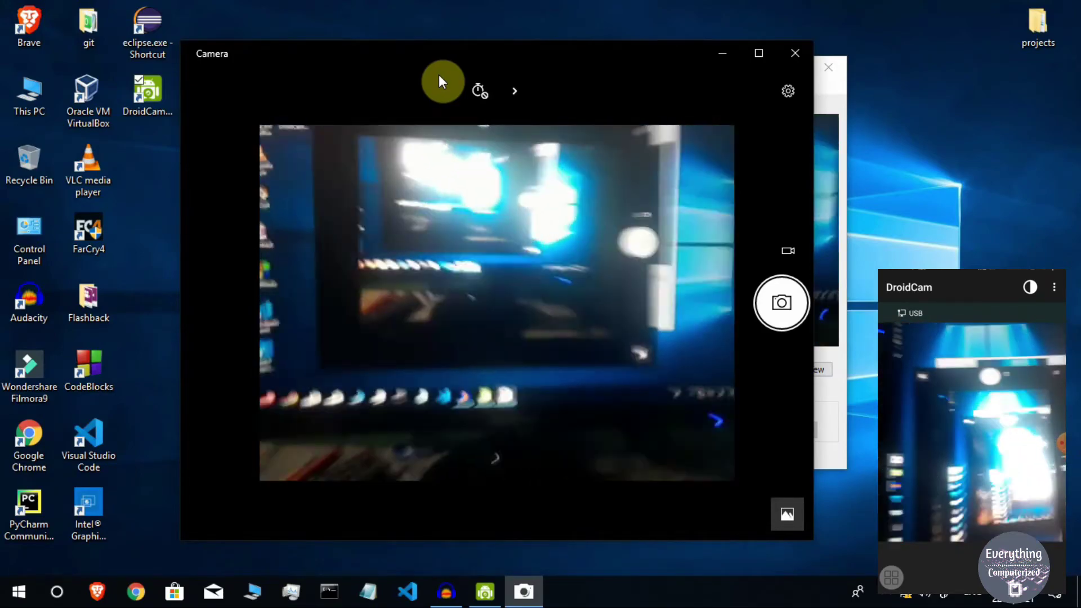
{"action": "left_click_drag", "start_coordinate": [464, 53], "coordinate": [499, 62]}
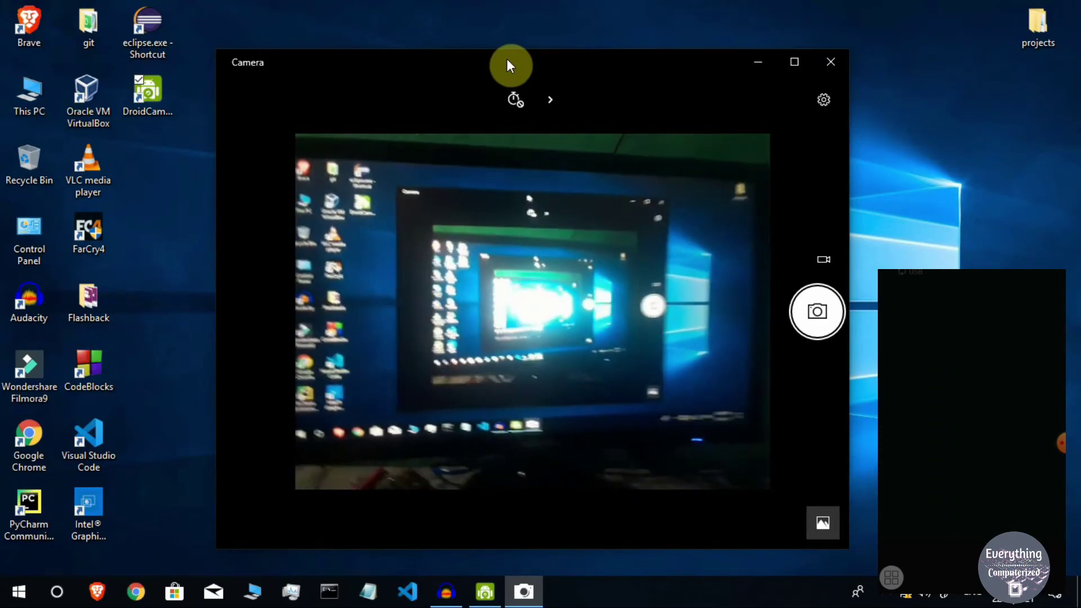
{"action": "left_click_drag", "start_coordinate": [617, 78], "coordinate": [583, 47]}
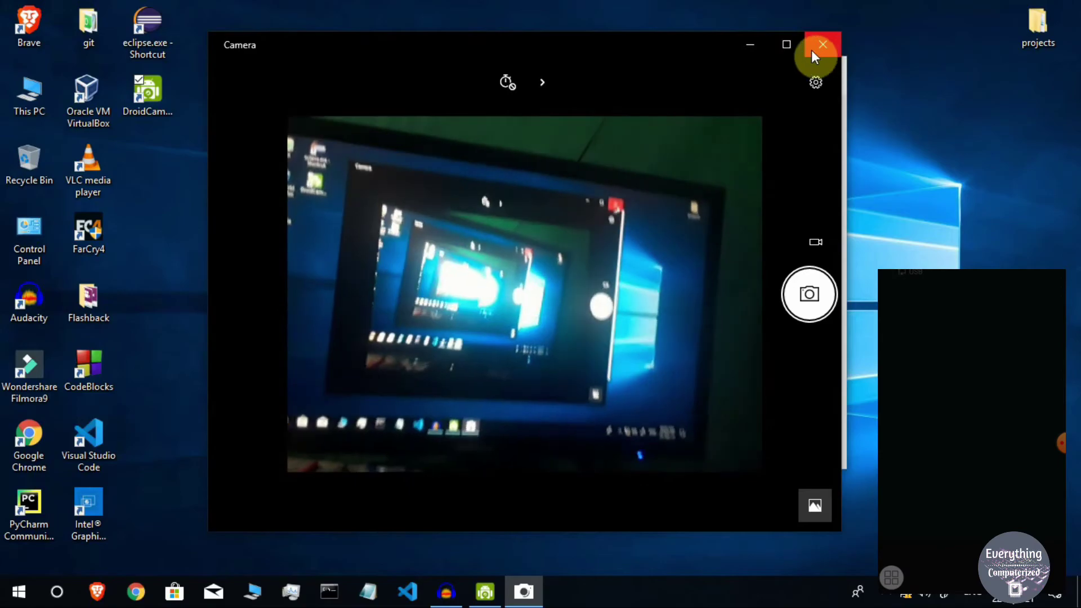
{"action": "left_click", "coordinate": [813, 50]}
Stop the USB stream and close DroidCam Client.
{"action": "left_click_drag", "start_coordinate": [707, 74], "coordinate": [701, 100]}
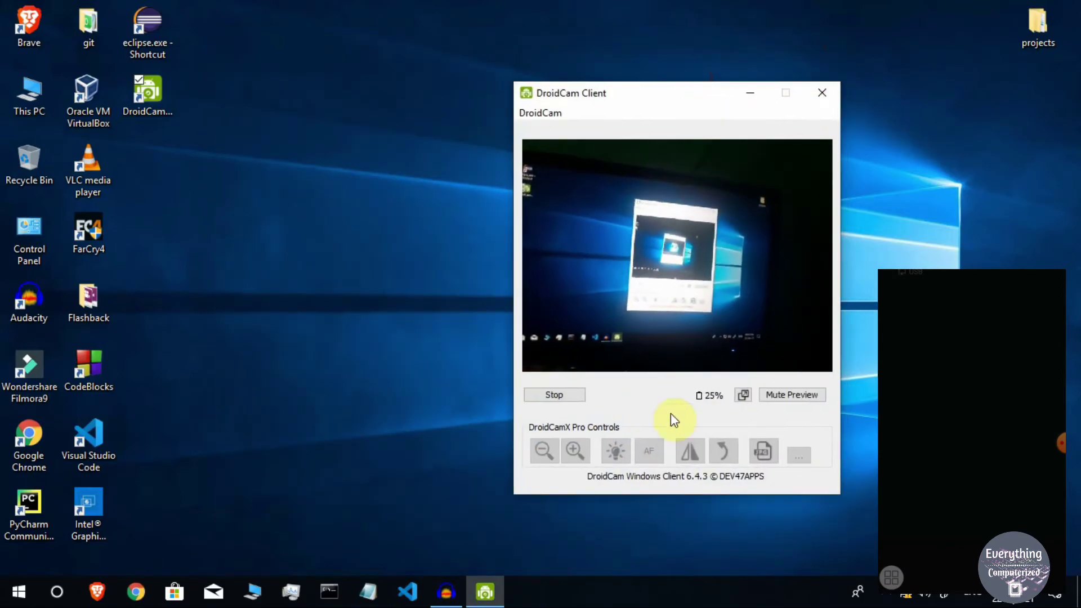
{"action": "left_click", "coordinate": [570, 398]}
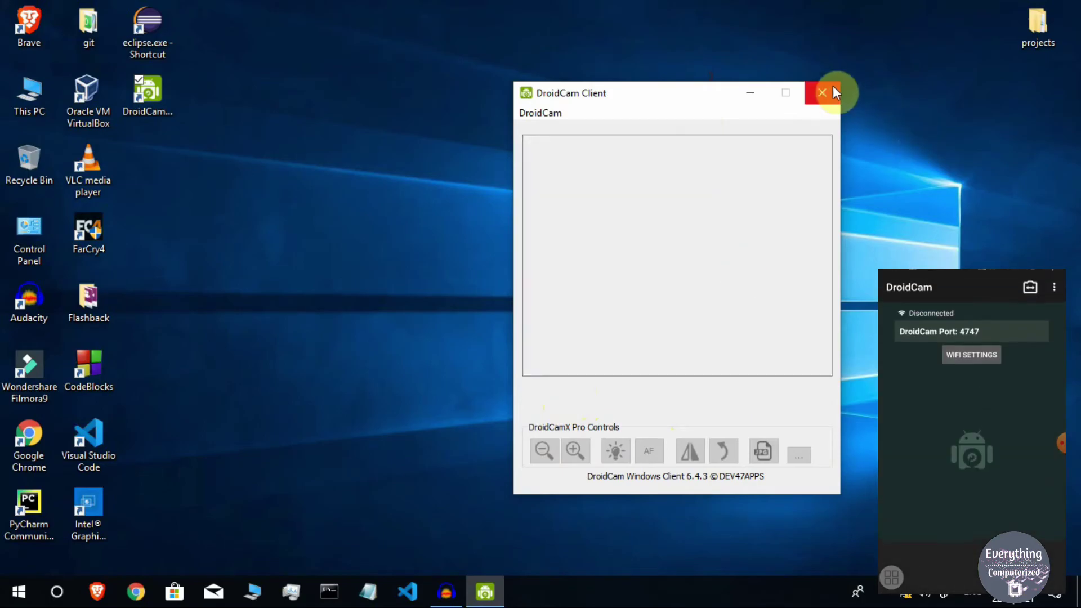
{"action": "left_click", "coordinate": [834, 89]}
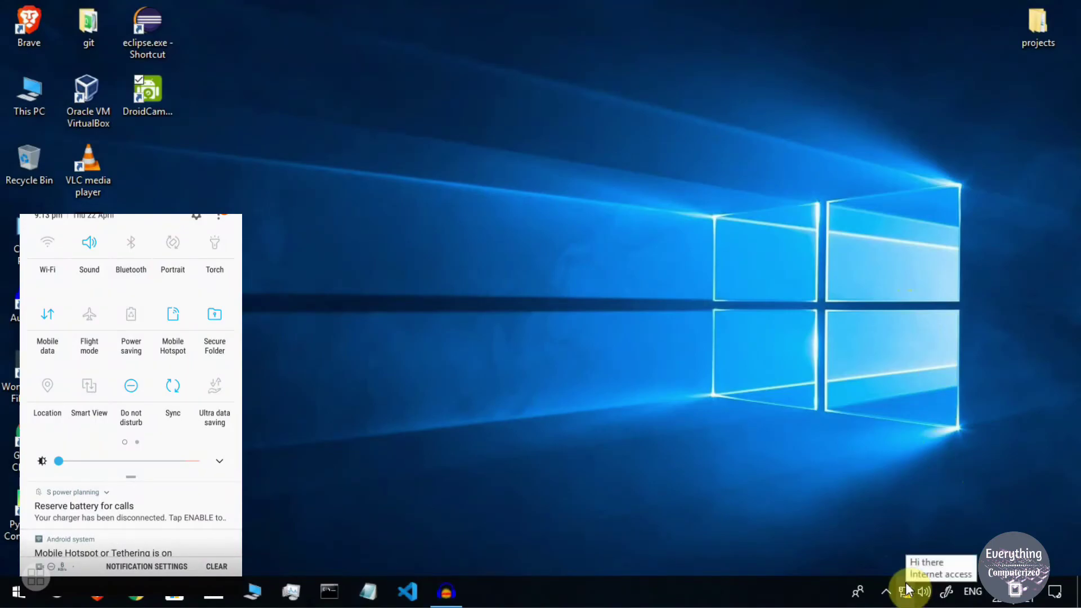
Connect the PC to the 'Hi there' Wi-Fi hotspot and close the network list.
{"action": "left_click", "coordinate": [907, 590]}
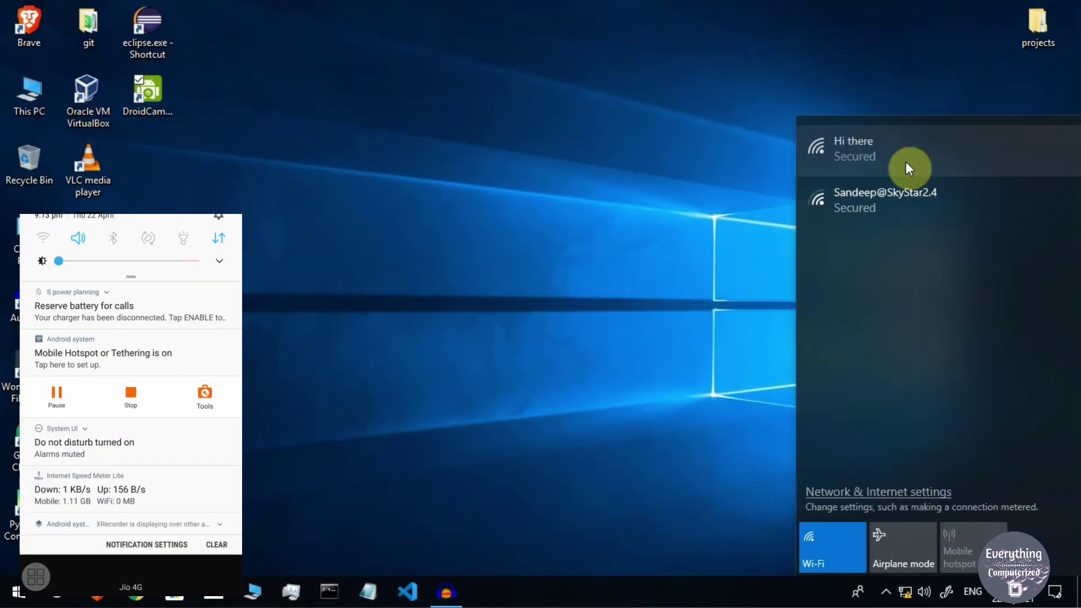
{"action": "left_click", "coordinate": [903, 154]}
{"action": "left_click", "coordinate": [991, 218]}
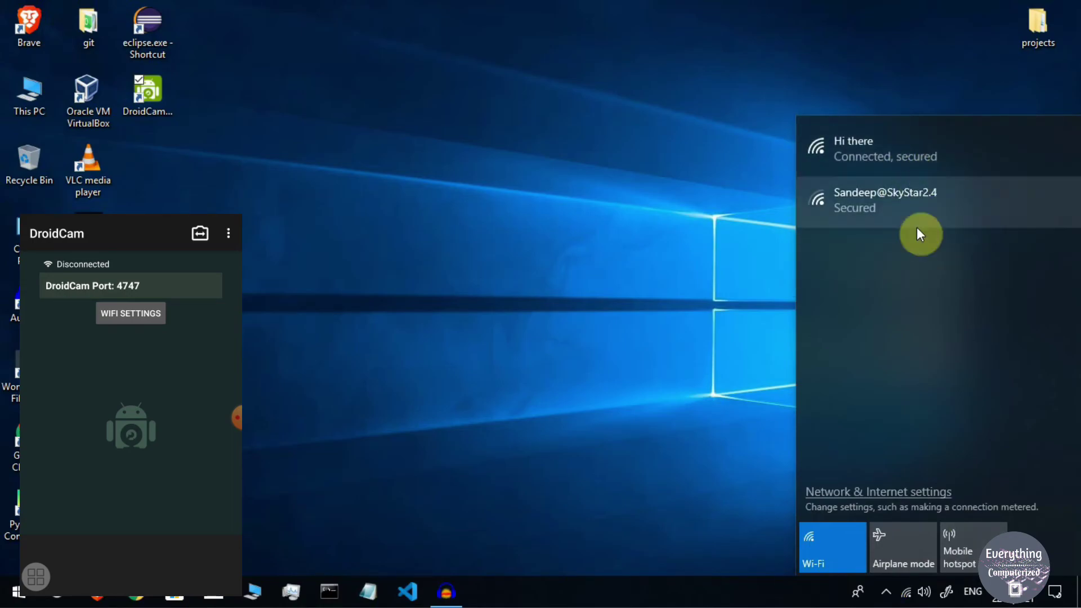
{"action": "left_click", "coordinate": [909, 590]}
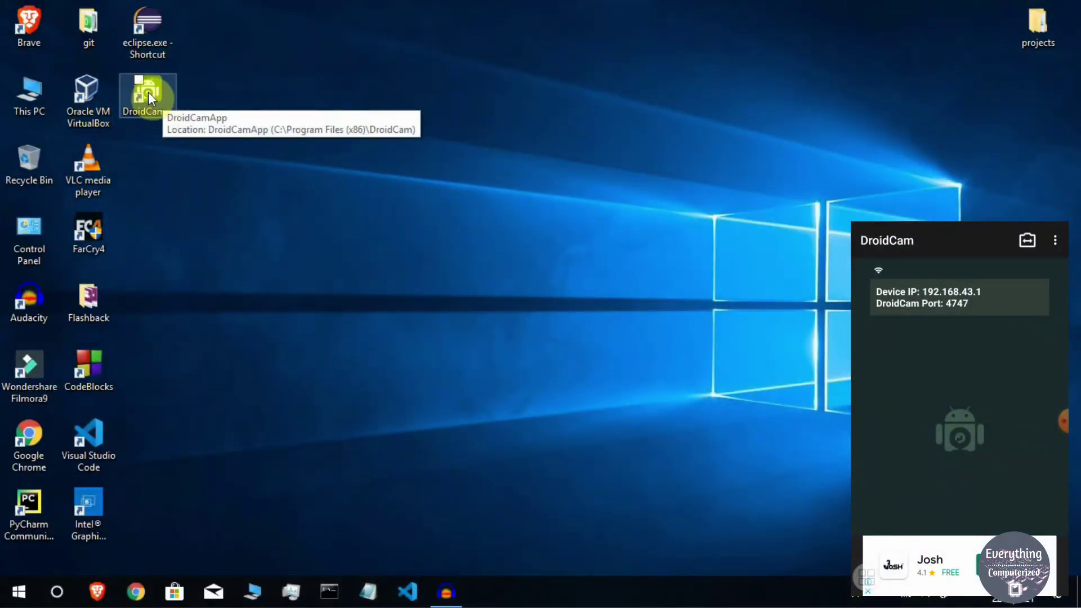
Launch DroidCam Client in WiFi mode and set Device IP to 192.168.43.1.
{"action": "double_click", "coordinate": [148, 93]}
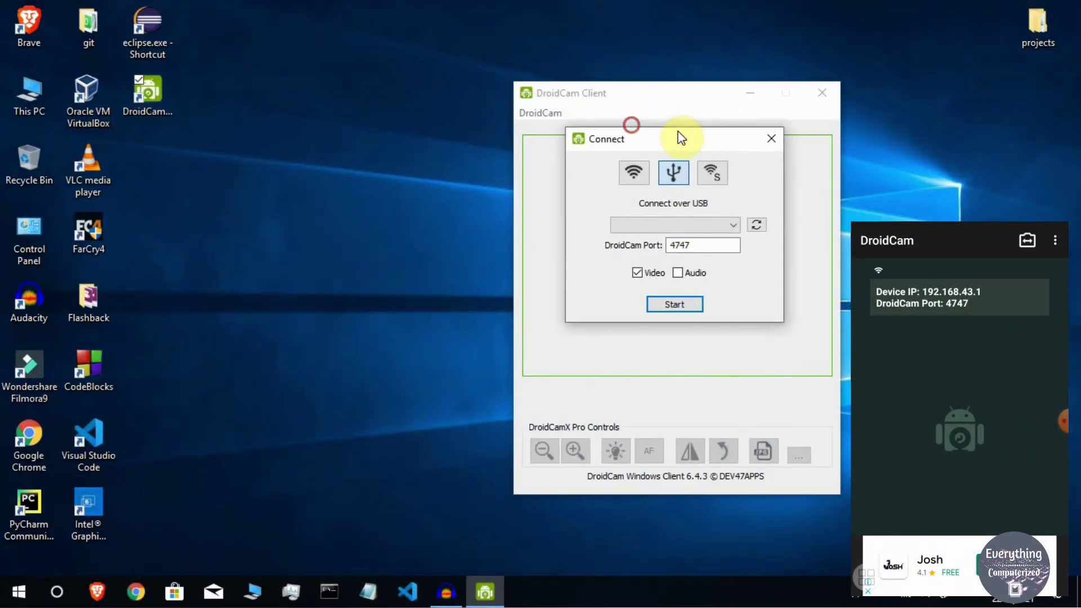
{"action": "left_click", "coordinate": [636, 171]}
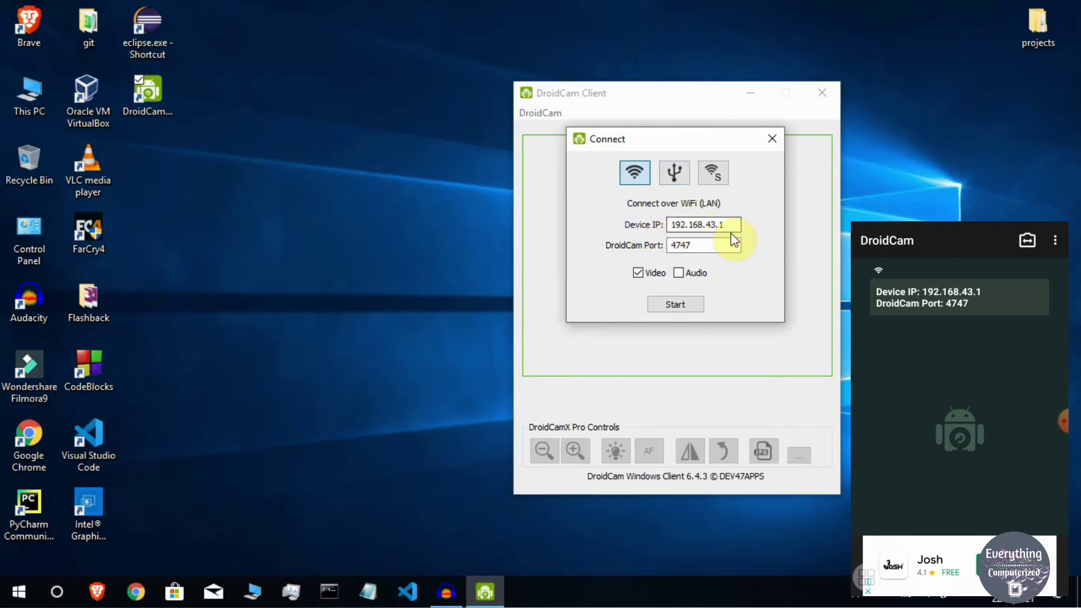
{"action": "left_click", "coordinate": [695, 246]}
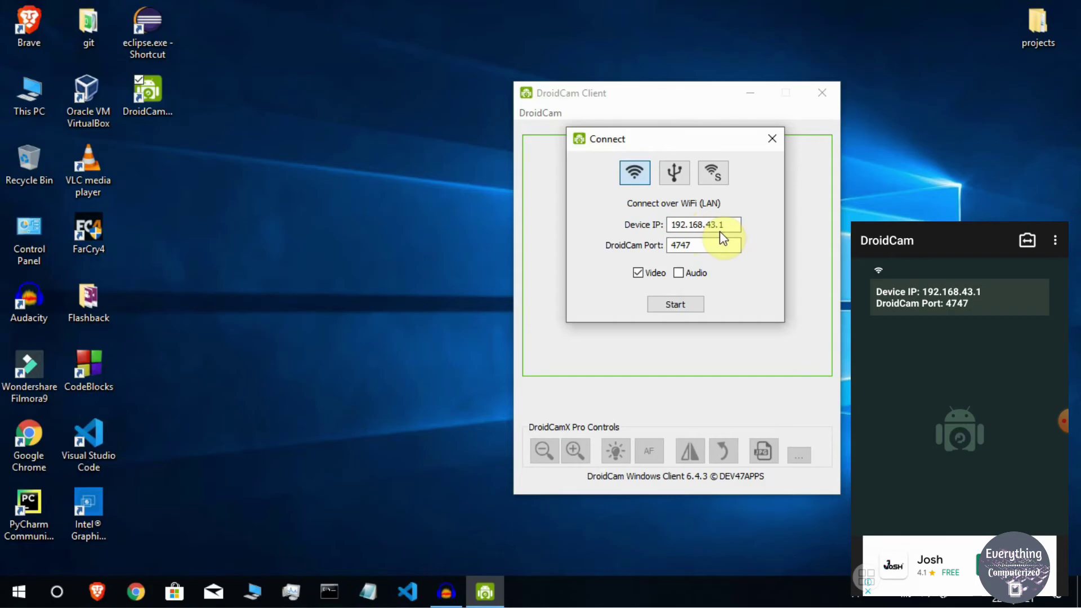
{"action": "left_click_drag", "start_coordinate": [721, 229], "coordinate": [647, 224]}
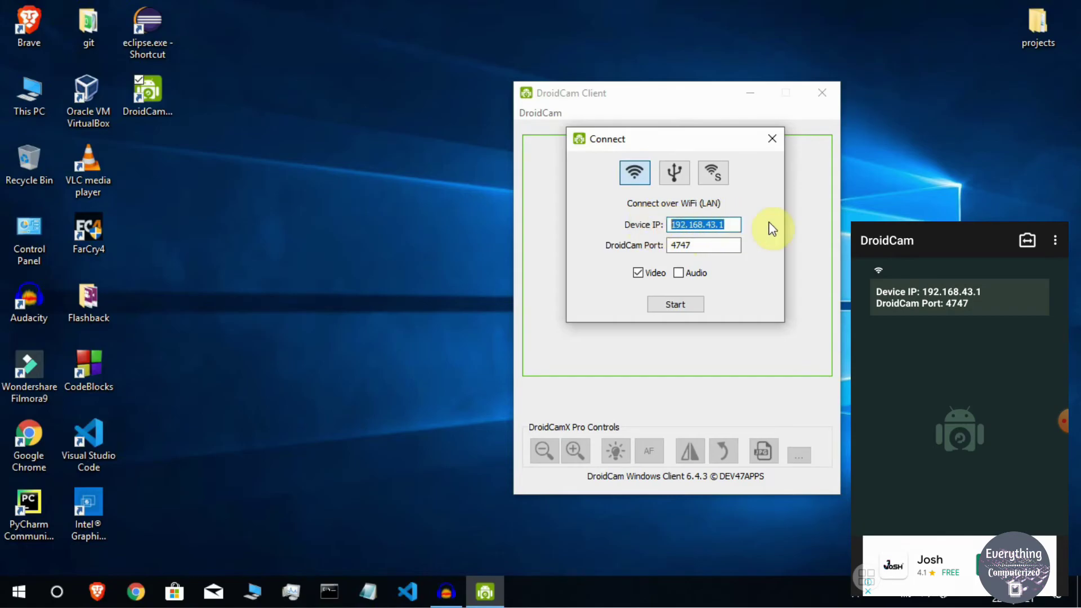
{"action": "left_click_drag", "start_coordinate": [735, 223], "coordinate": [635, 225]}
{"action": "key", "text": "BackSpace"}
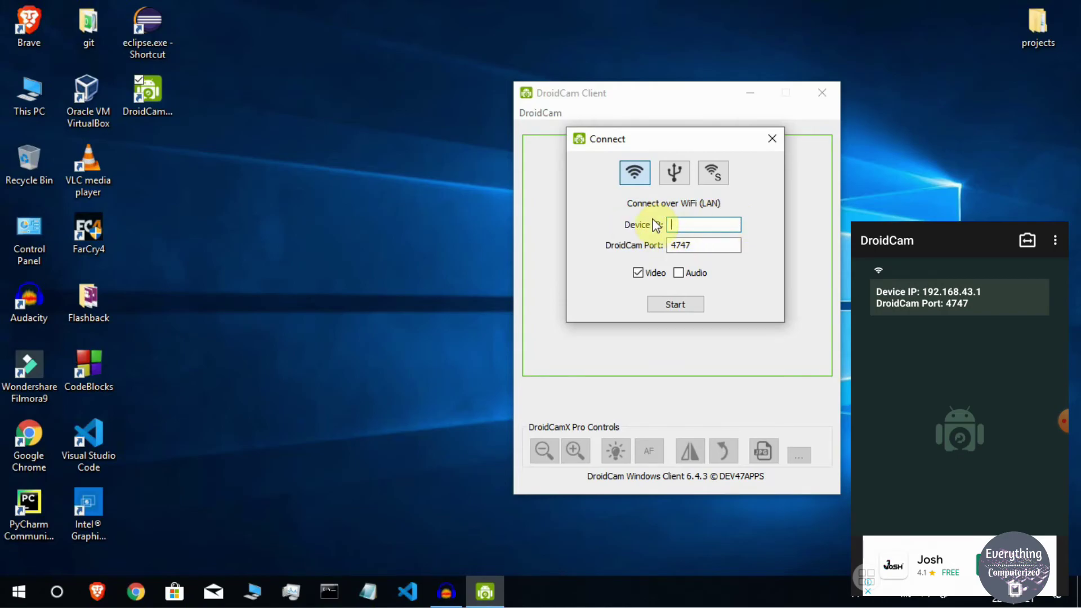
{"action": "type", "text": "192.168.43.1"}
Set the DroidCam port to 4747 and start the WiFi stream.
{"action": "double_click", "coordinate": [678, 244]}
{"action": "left_click_drag", "start_coordinate": [684, 244], "coordinate": [667, 252]}
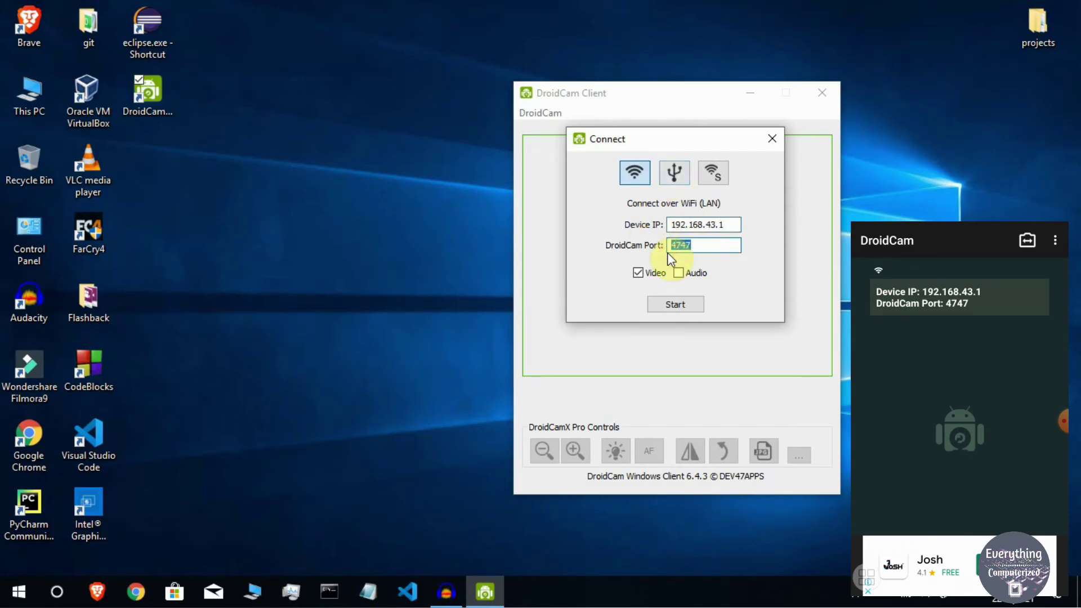
{"action": "type", "text": "474"}
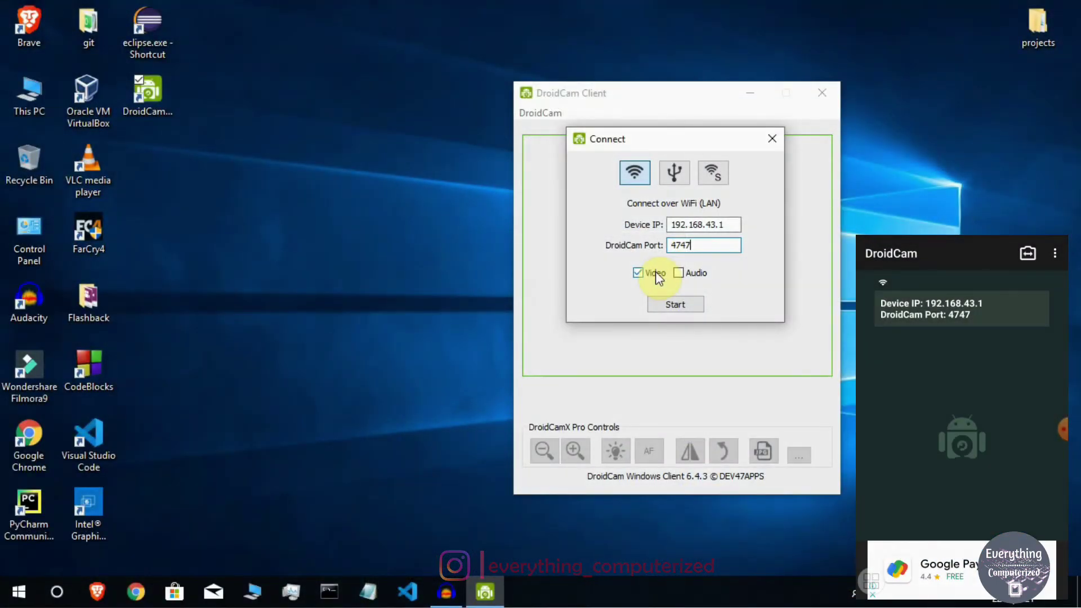
{"action": "left_click", "coordinate": [674, 306]}
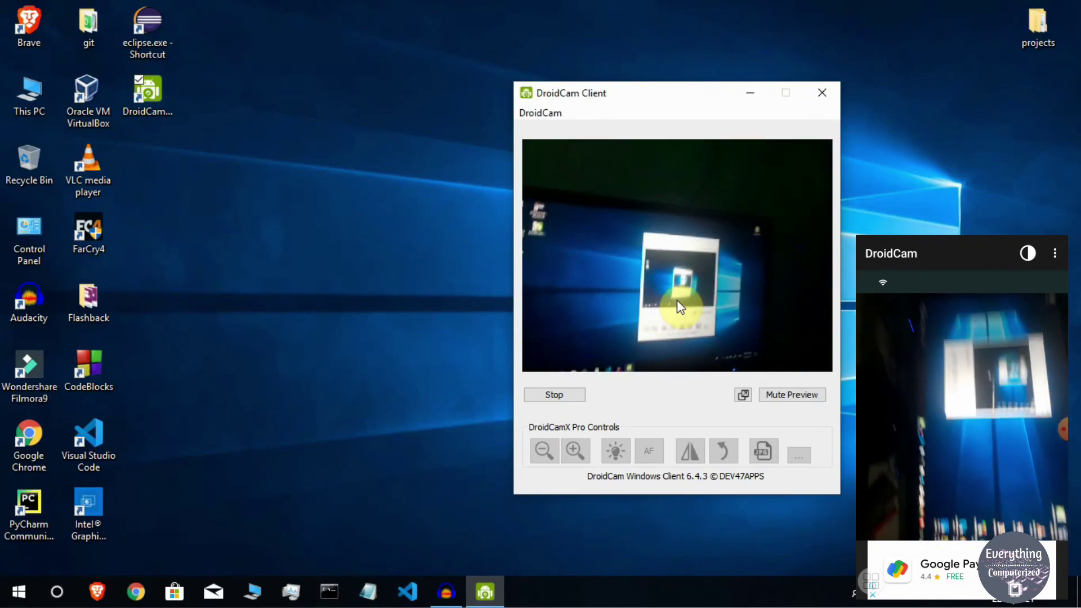
{"action": "left_click", "coordinate": [7, 603]}
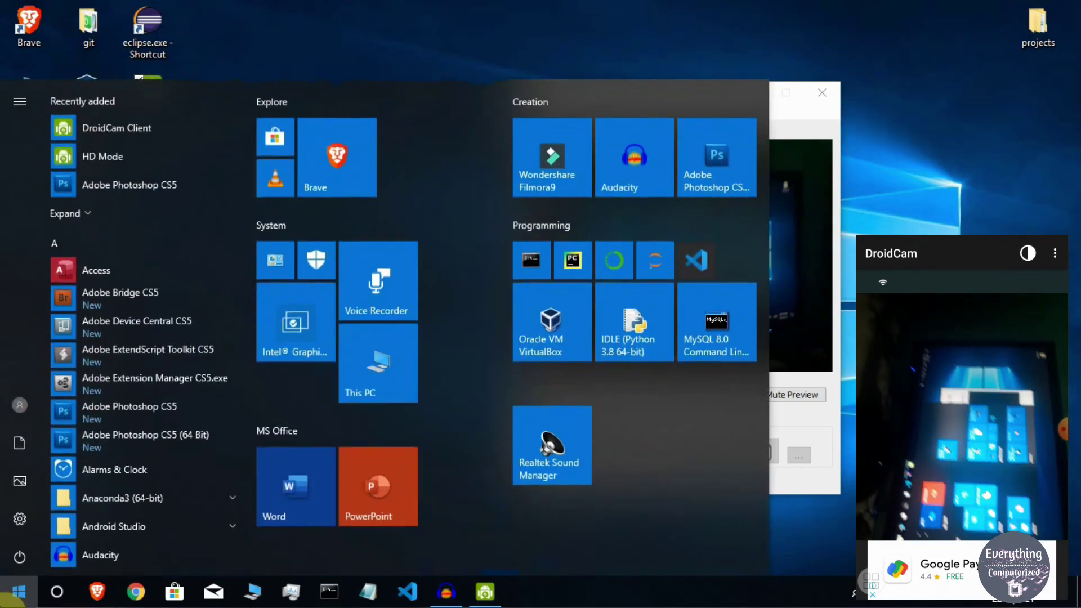
Launch Camera via 'ca' search, check the phone's WiFi feed, then close Camera.
{"action": "type", "text": "ca"}
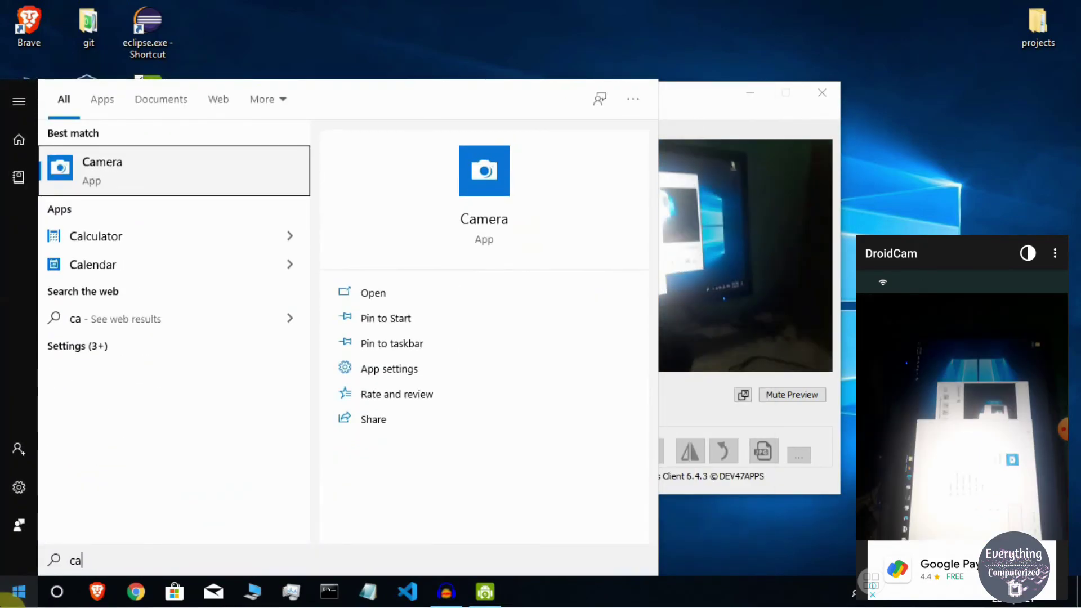
{"action": "left_click", "coordinate": [168, 170]}
{"action": "left_click_drag", "start_coordinate": [577, 67], "coordinate": [532, 53]}
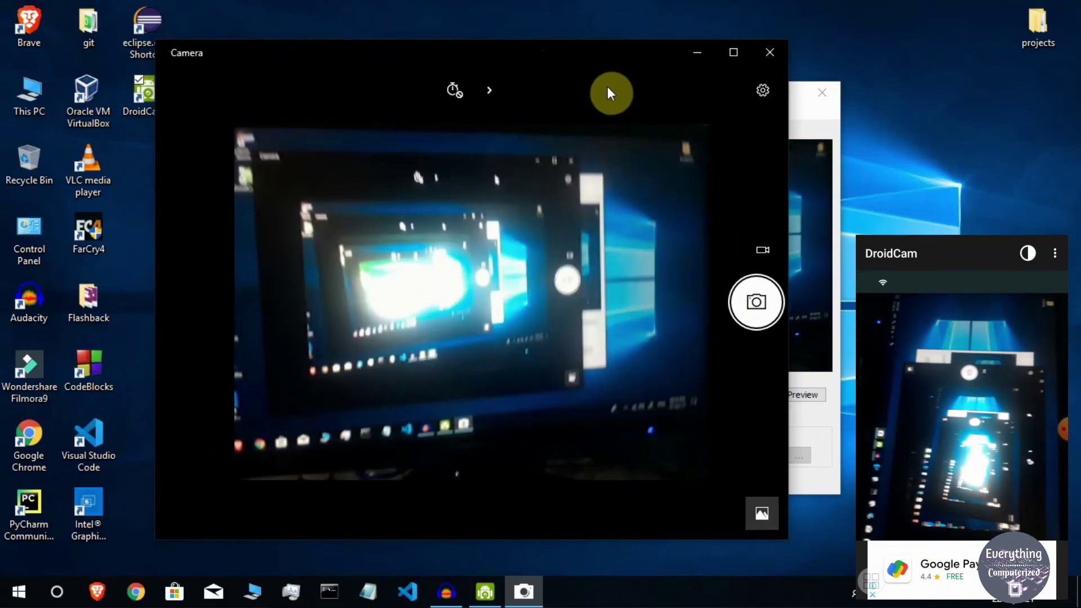
{"action": "left_click_drag", "start_coordinate": [536, 56], "coordinate": [832, 52]}
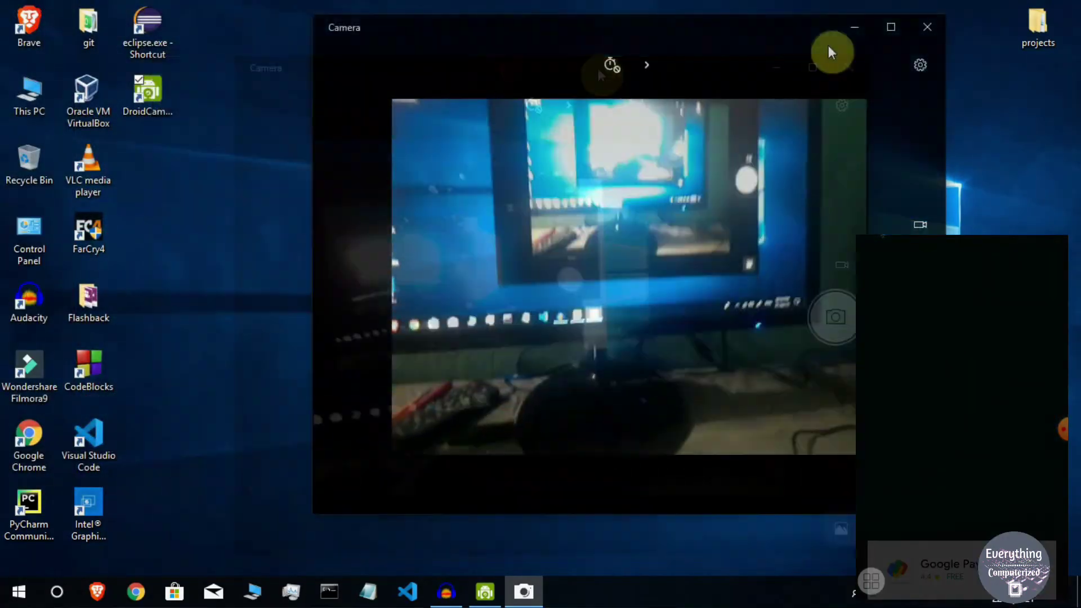
{"action": "left_click", "coordinate": [928, 26]}
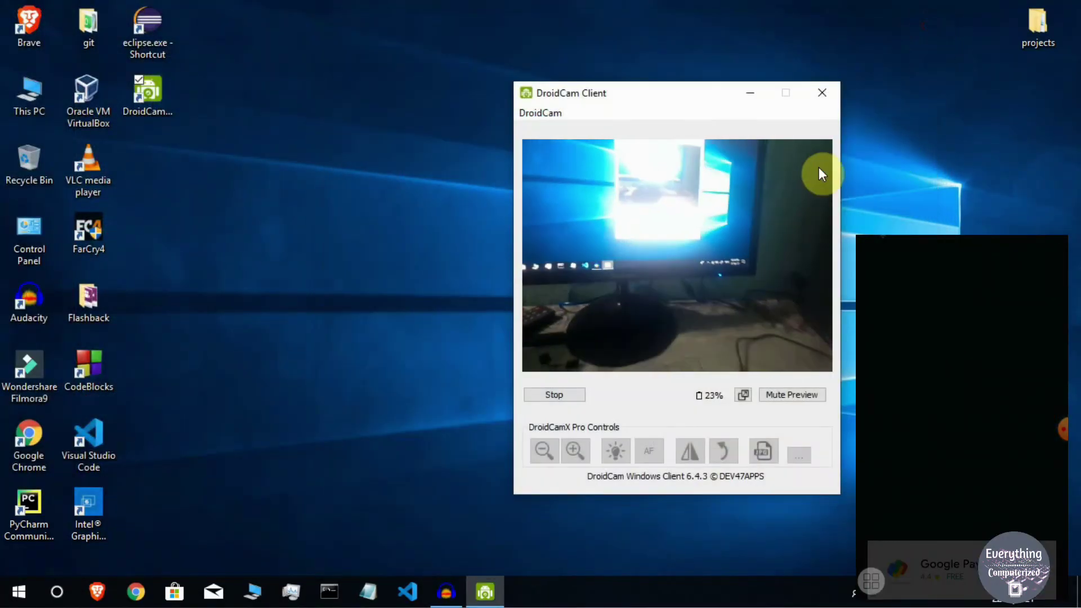
Stop the WiFi stream, close DroidCam Client, and refresh the desktop.
{"action": "left_click", "coordinate": [567, 397]}
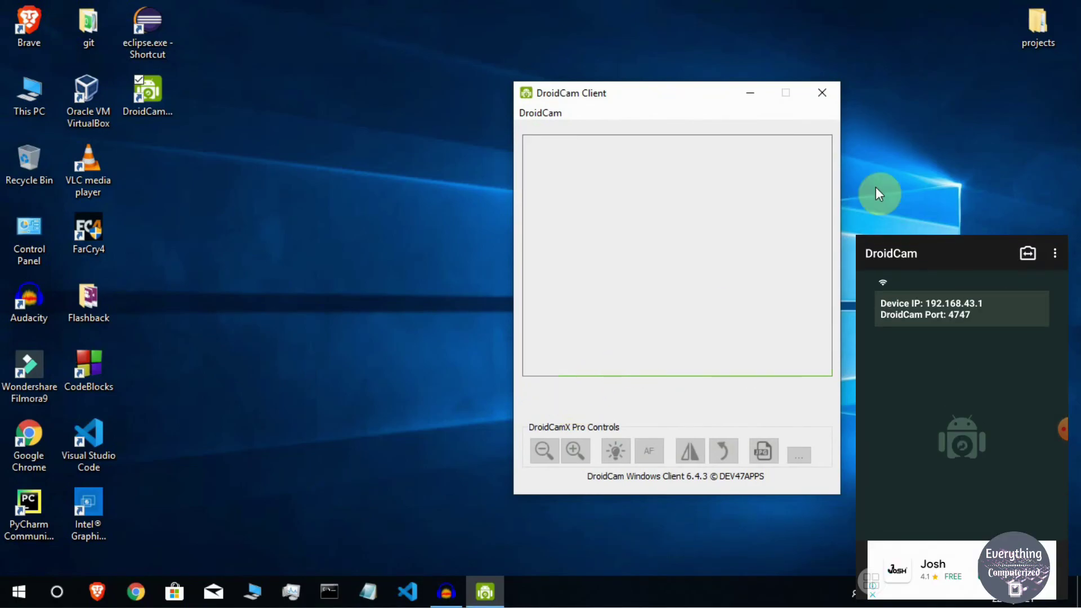
{"action": "left_click", "coordinate": [823, 94]}
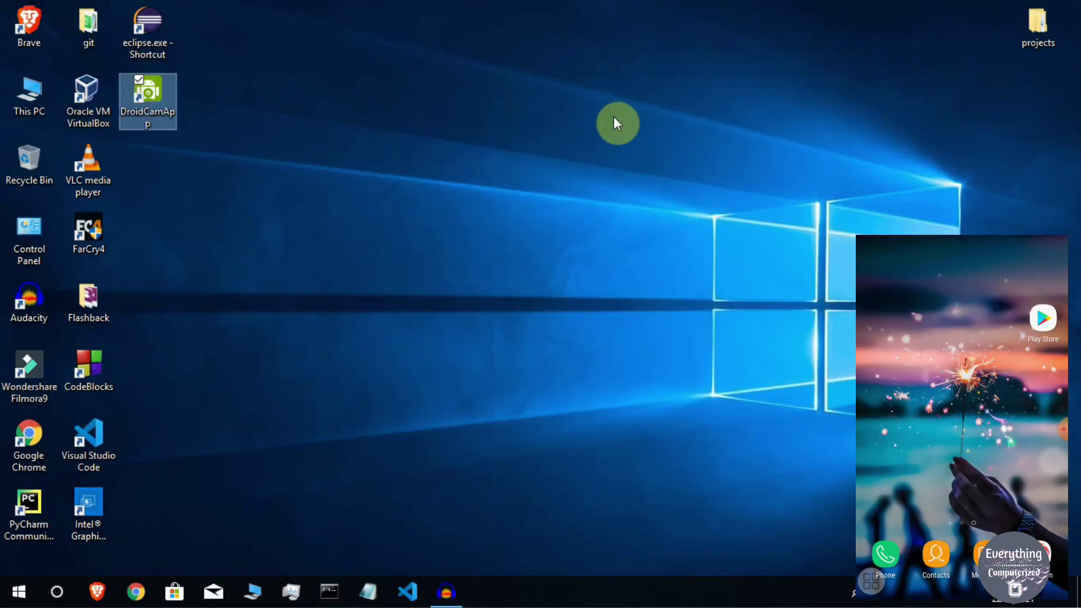
{"action": "right_click", "coordinate": [579, 5]}
{"action": "left_click", "coordinate": [631, 51]}
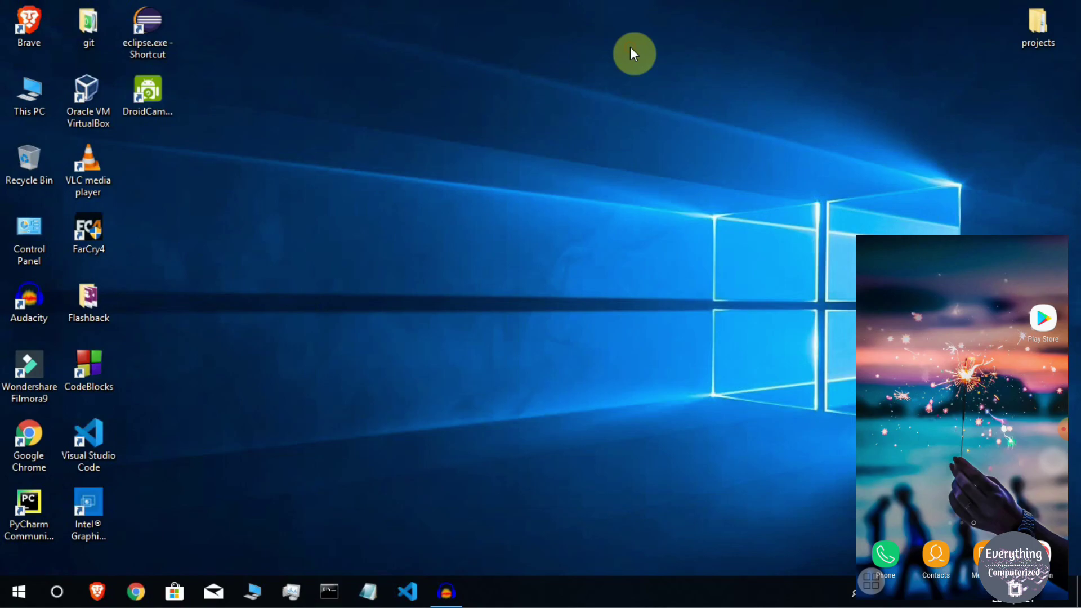